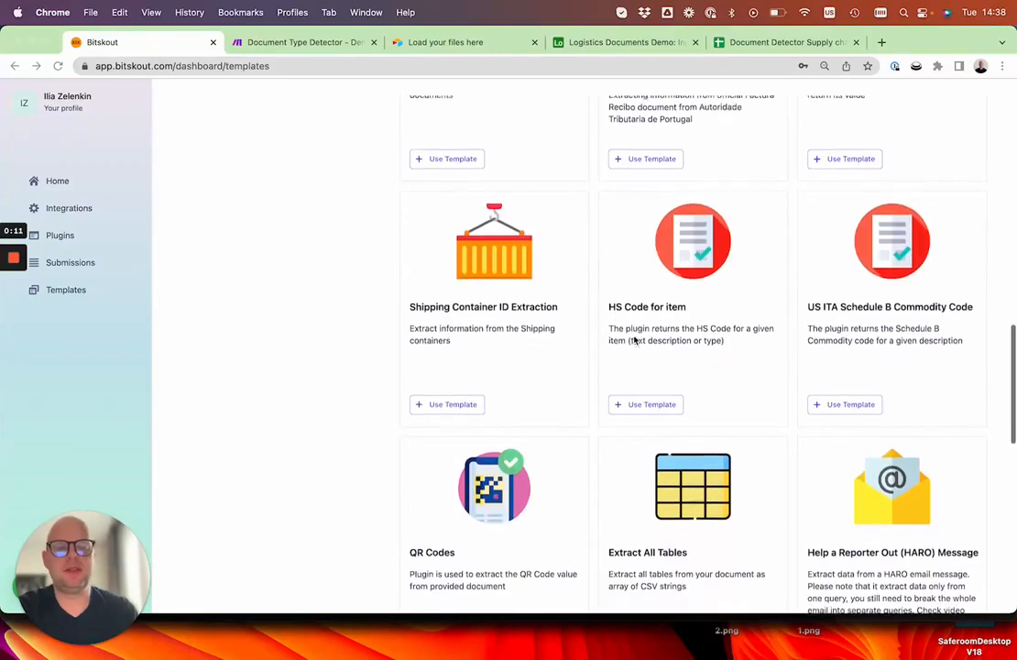
- Filter the plugin templates to the Logistics use case and look through them, including Detect Document Type (Logistics)
scroll(570, 410, "up", 8)
scroll(211, 225, "up", 5)
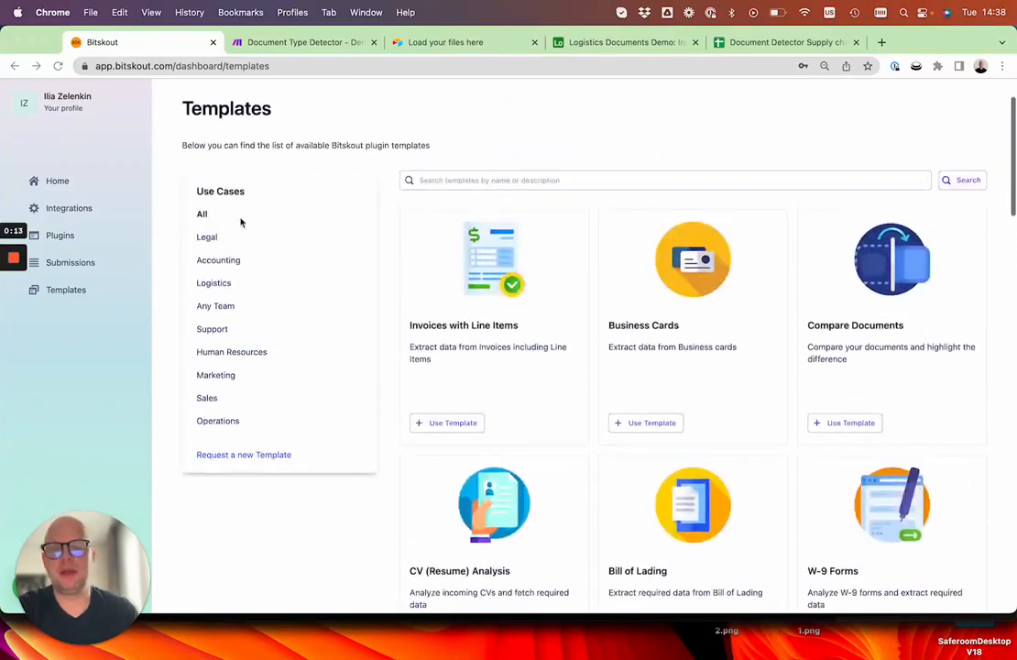
left_click(218, 280)
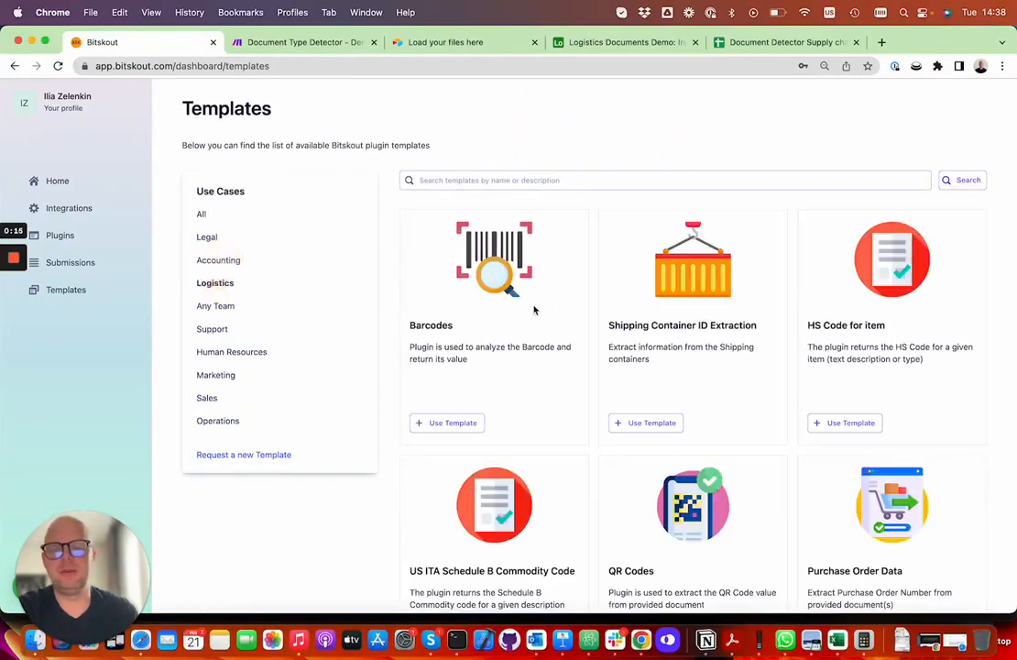
scroll(869, 358, "down", 4)
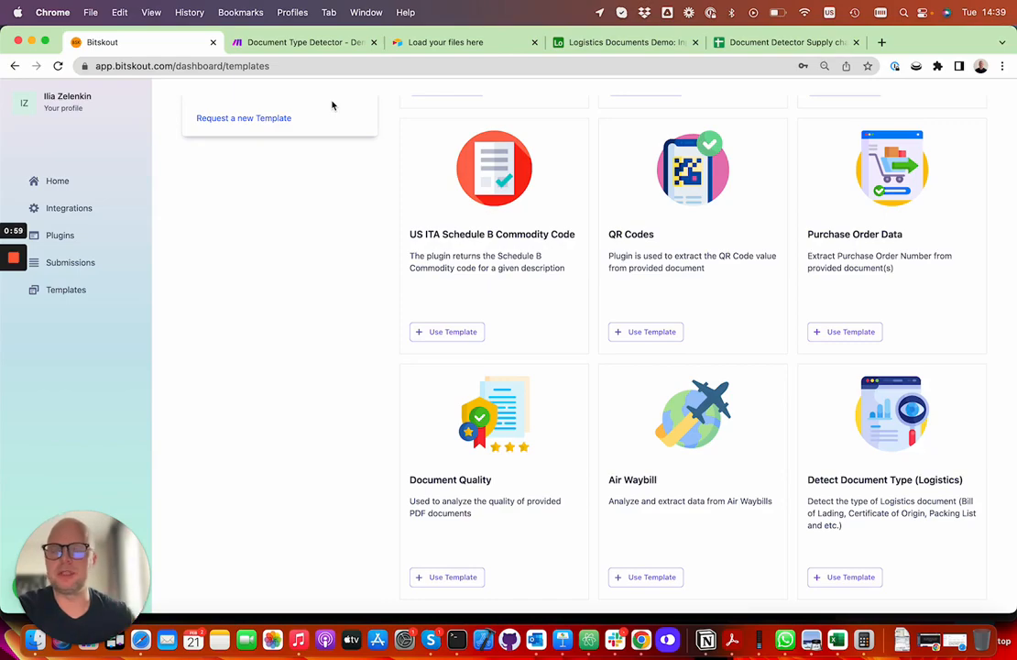
scroll(333, 106, "up", 6)
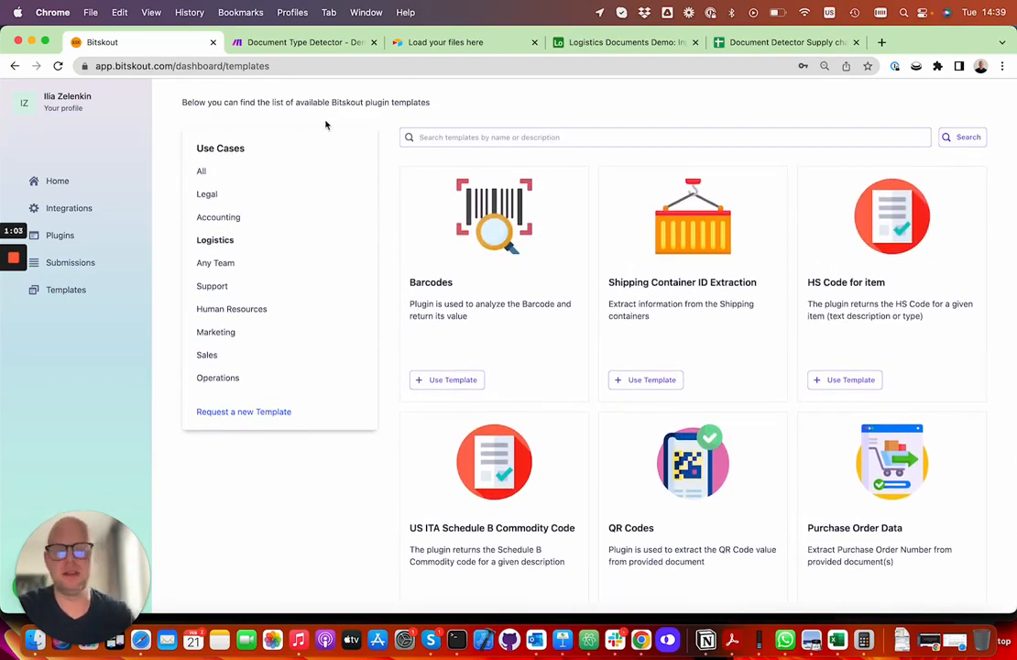
scroll(421, 223, "down", 5)
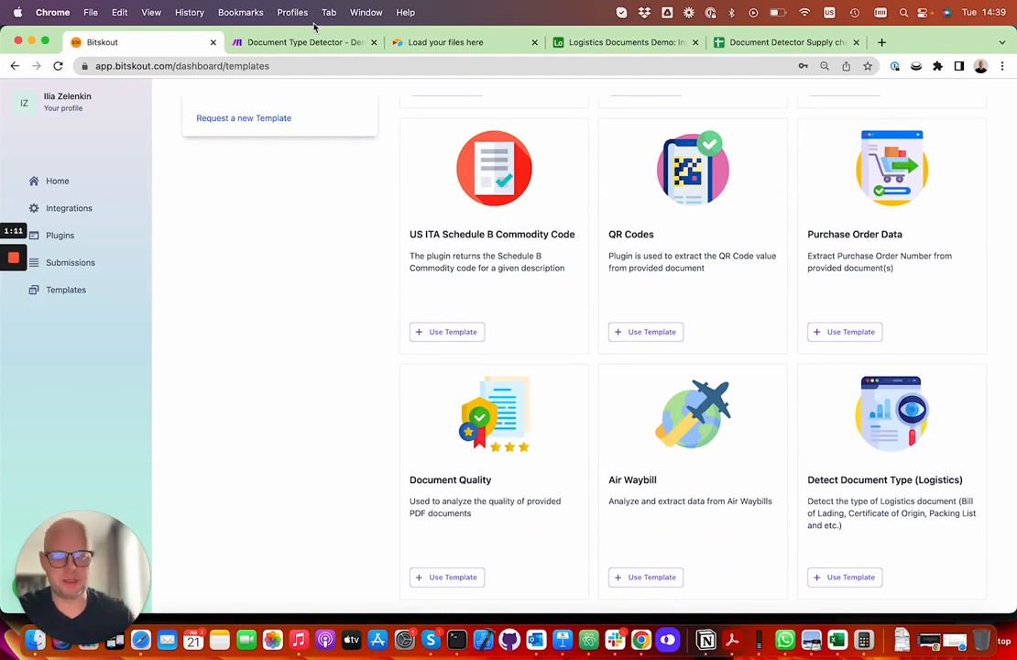
- Switch to the "Load your files here" form and enter Testing as the name
left_click(468, 43)
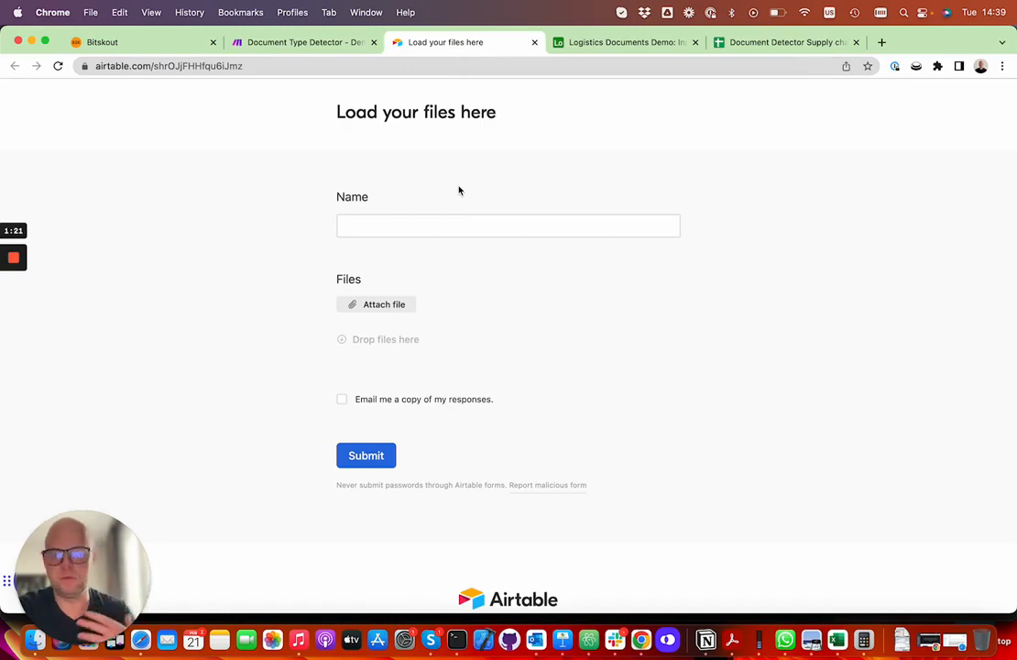
left_click(416, 226)
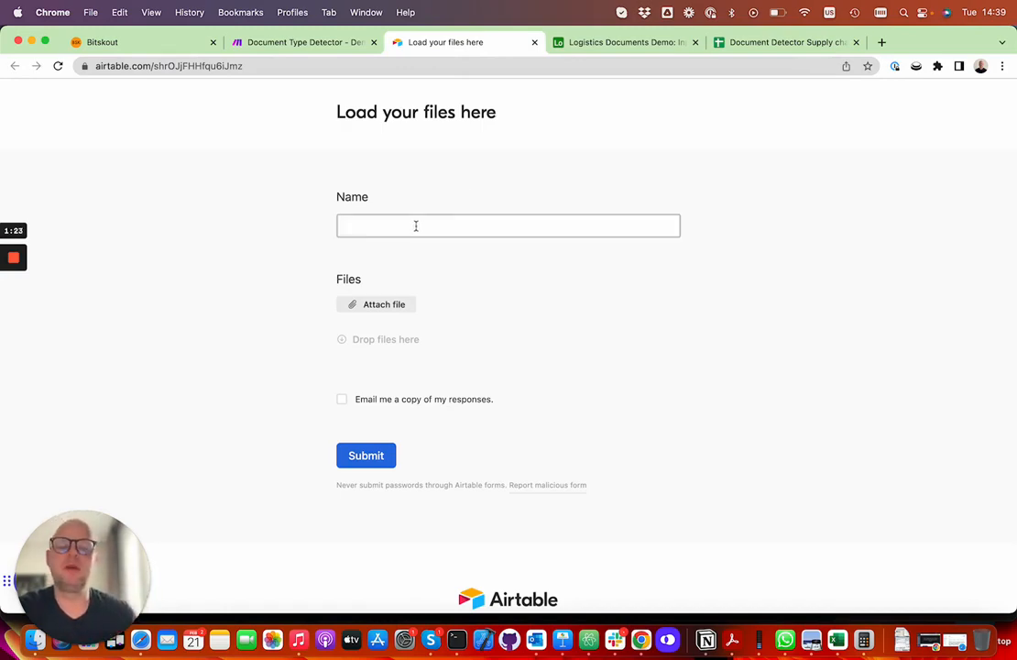
left_click(418, 225)
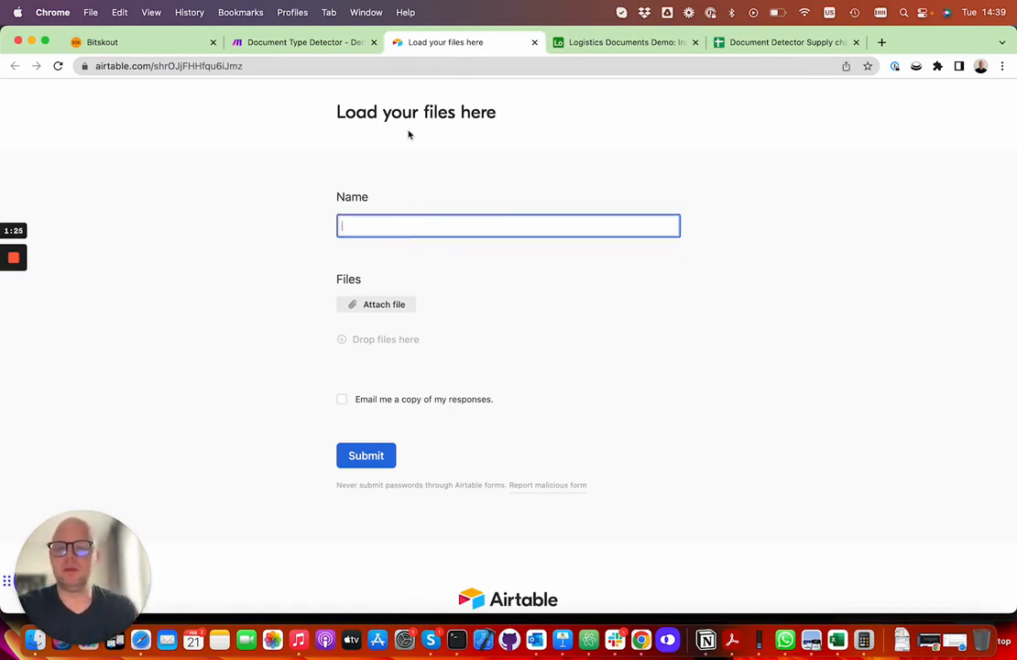
type("Testing")
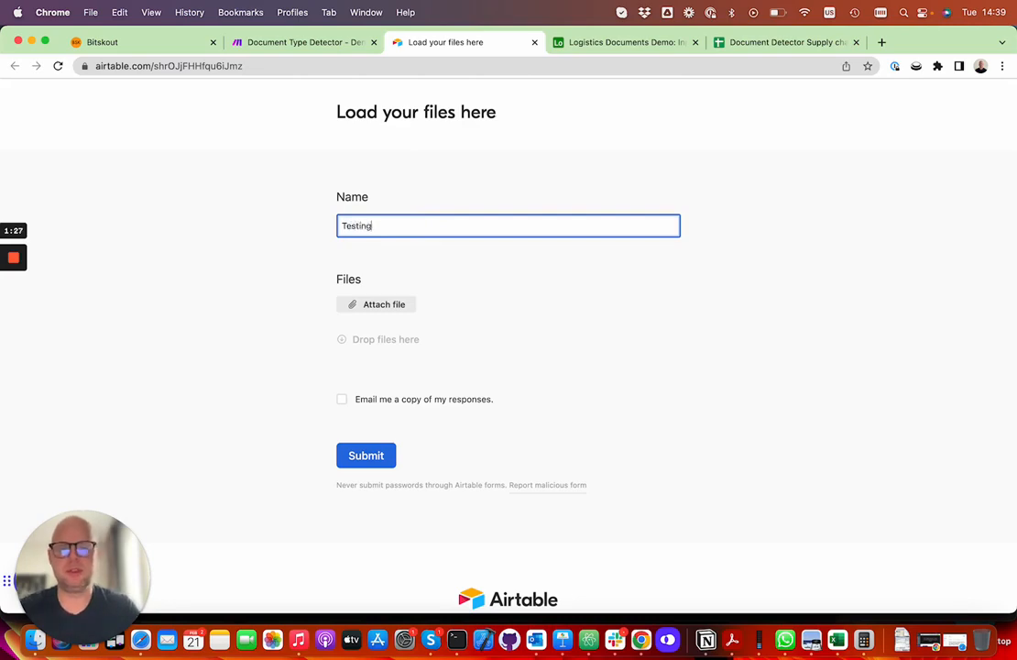
- Attach the six PDFs from 2.pdf through 17.pdf in the Supply Chain folder and submit the form
left_click(403, 306)
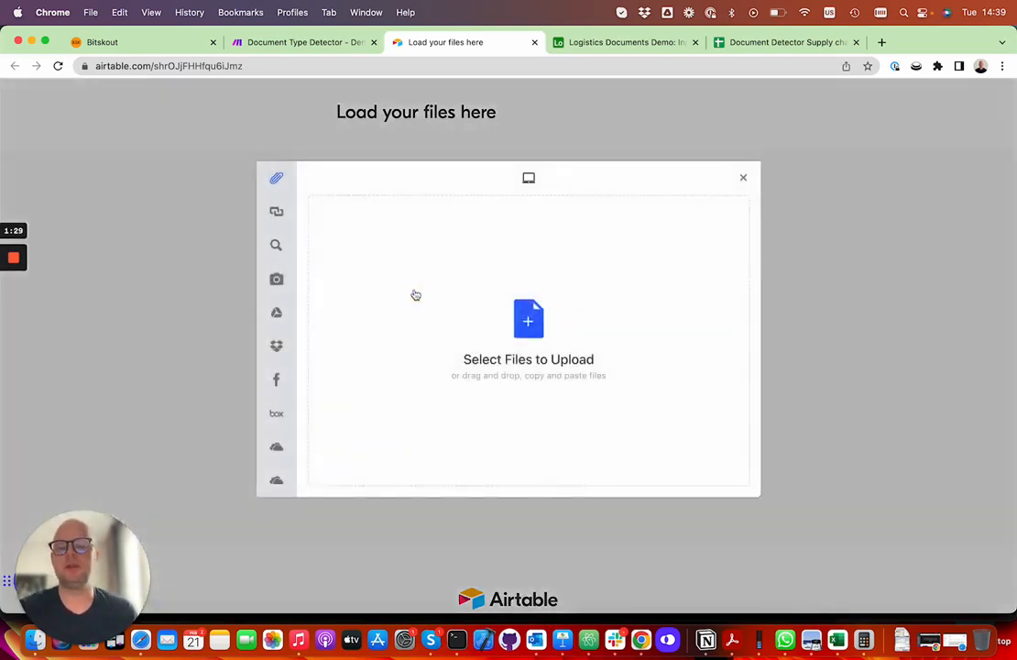
left_click(496, 303)
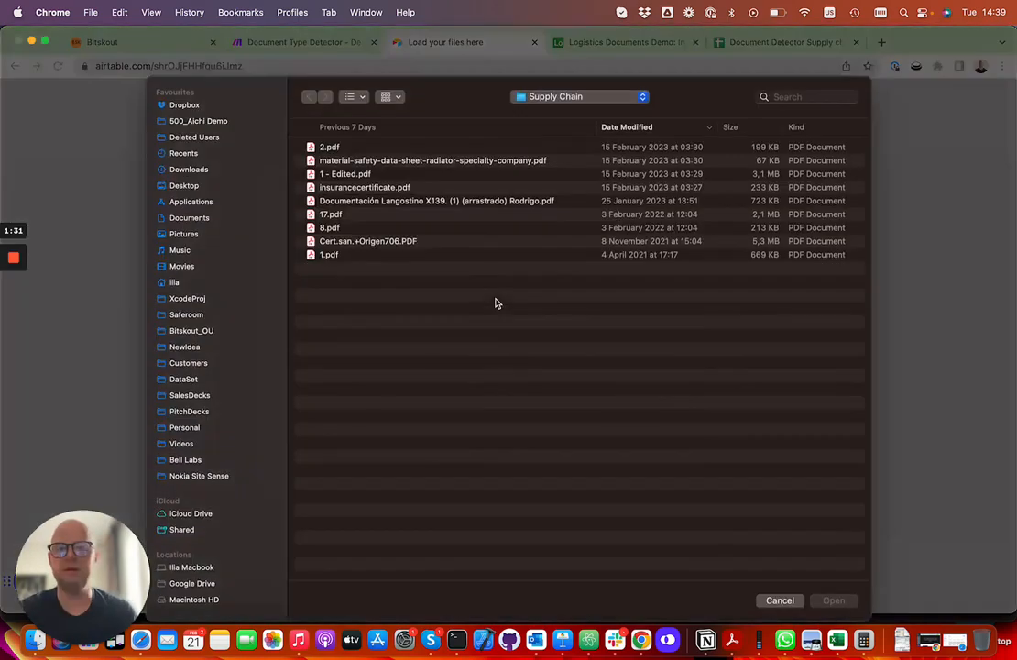
left_click(374, 149)
left_click(412, 214, "shift")
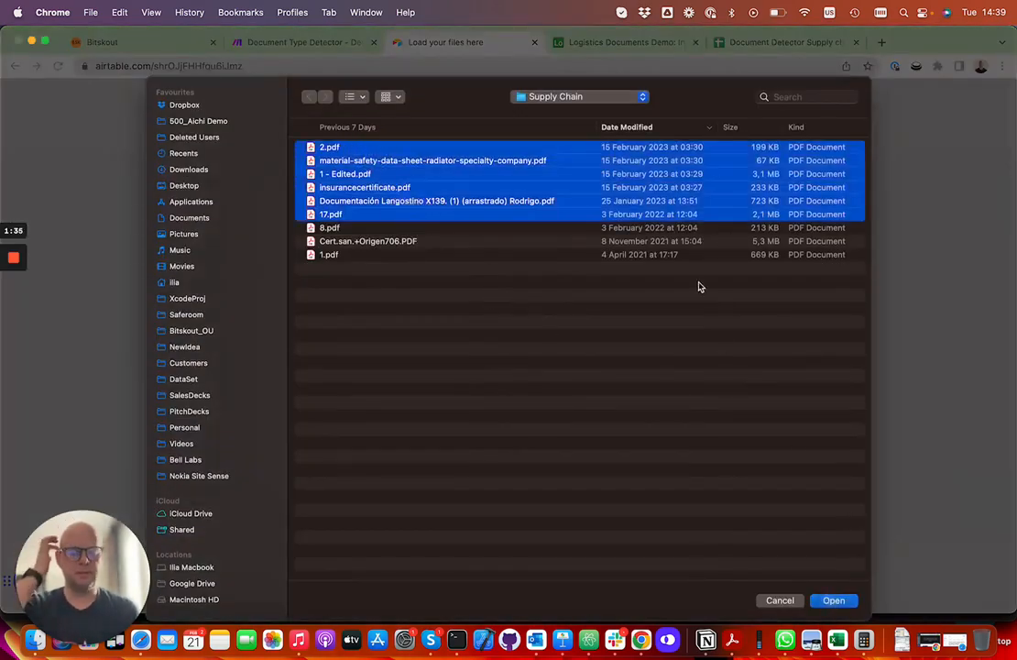
key("Return")
scroll(385, 417, "up", 1)
left_click(373, 466)
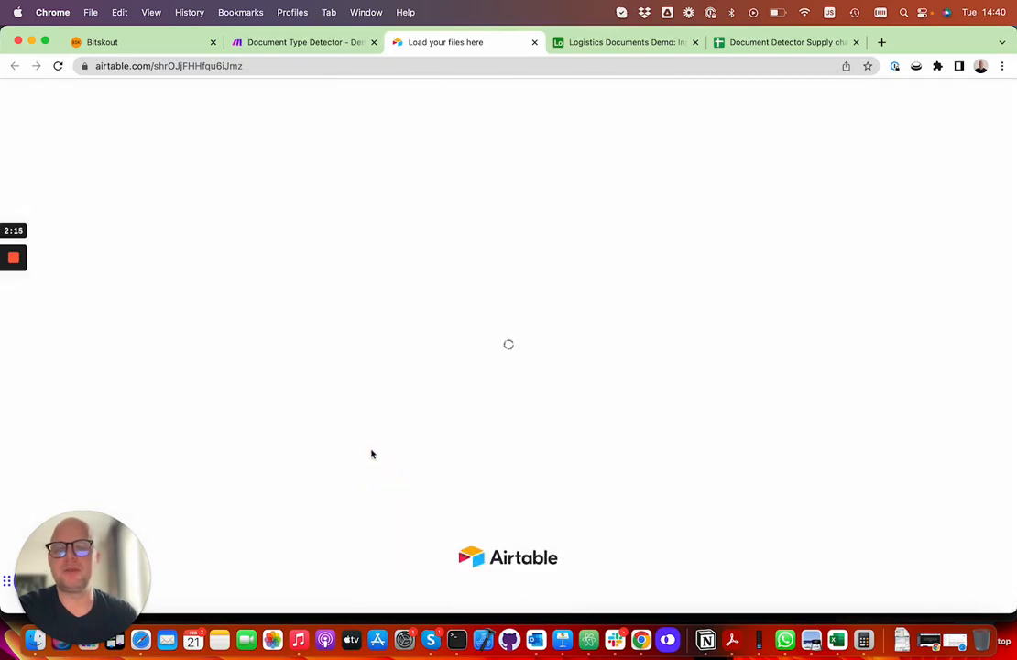
- Switch to the Document Type Detector - Demo scenario in Make and inspect the custom webhook module's settings
left_click(284, 42)
left_click_drag(265, 174, 292, 165)
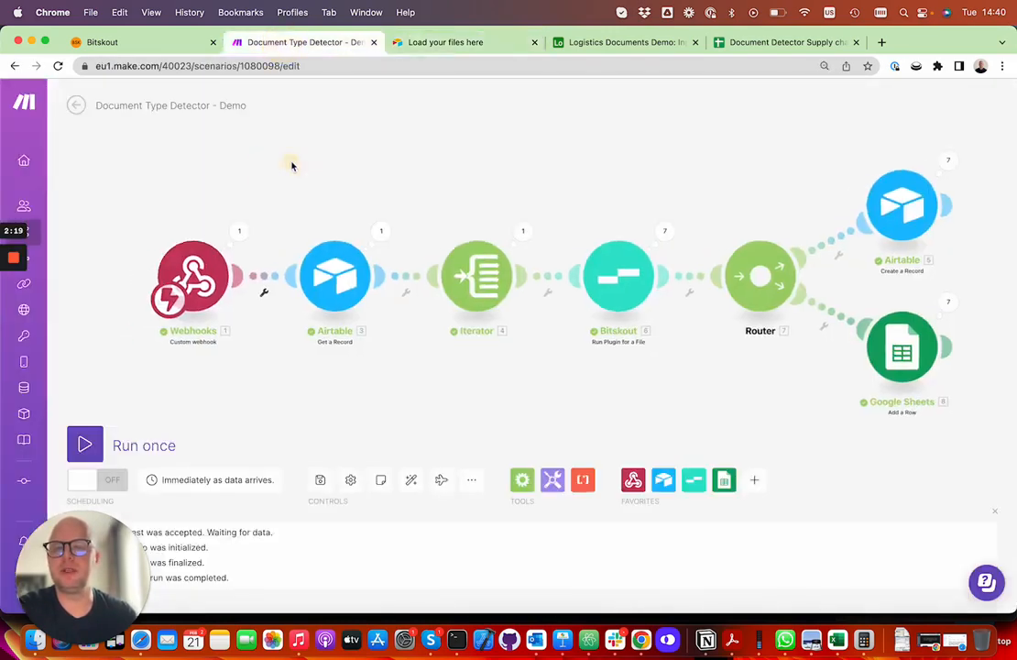
left_click_drag(361, 175, 339, 183)
scroll(337, 182, "down", 1)
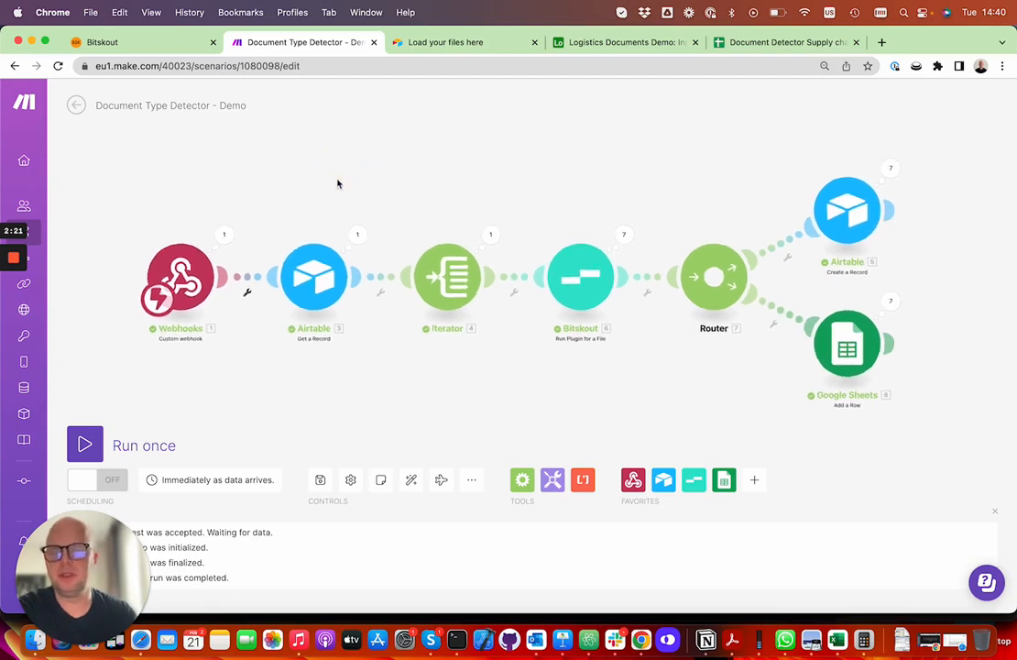
left_click(194, 288)
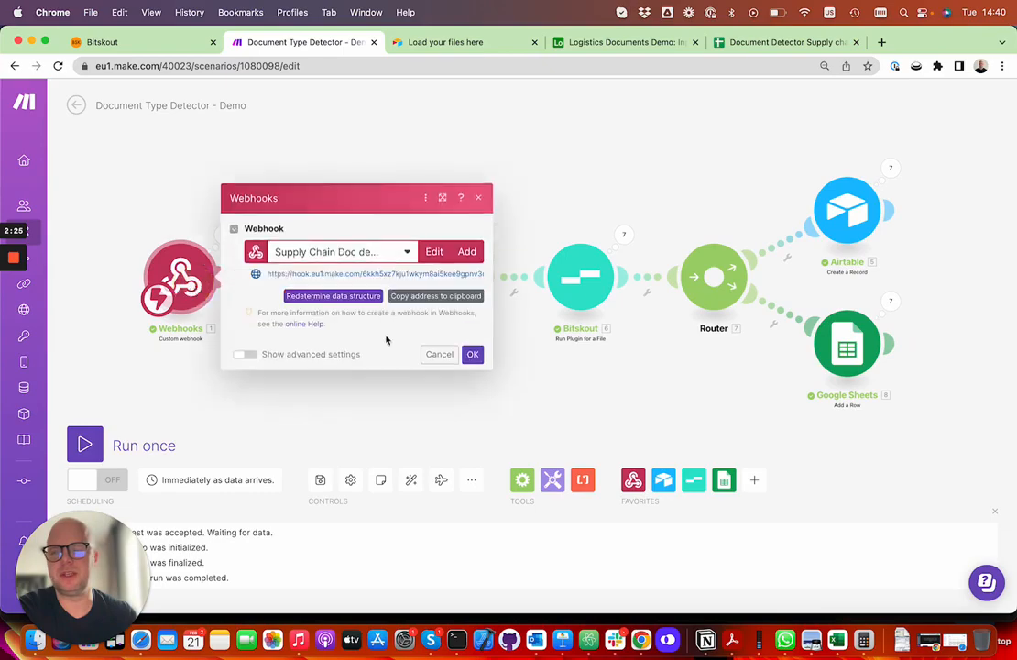
left_click(473, 356)
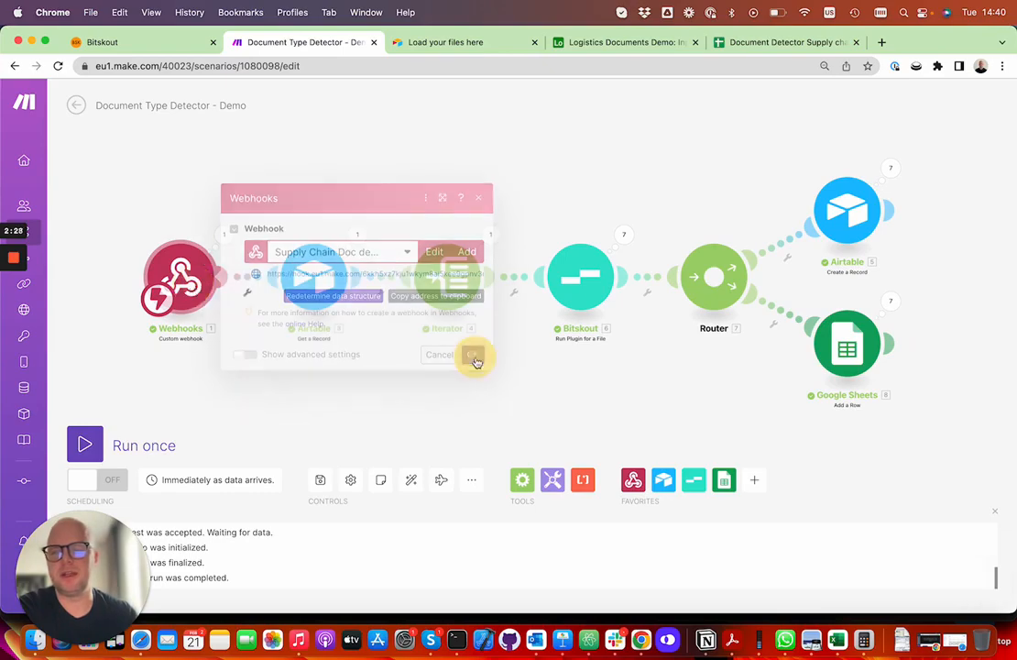
- Check the form submission page, then inspect the base, table and Record ID mapping of the scenario's Airtable Get a Record module
left_click(464, 43)
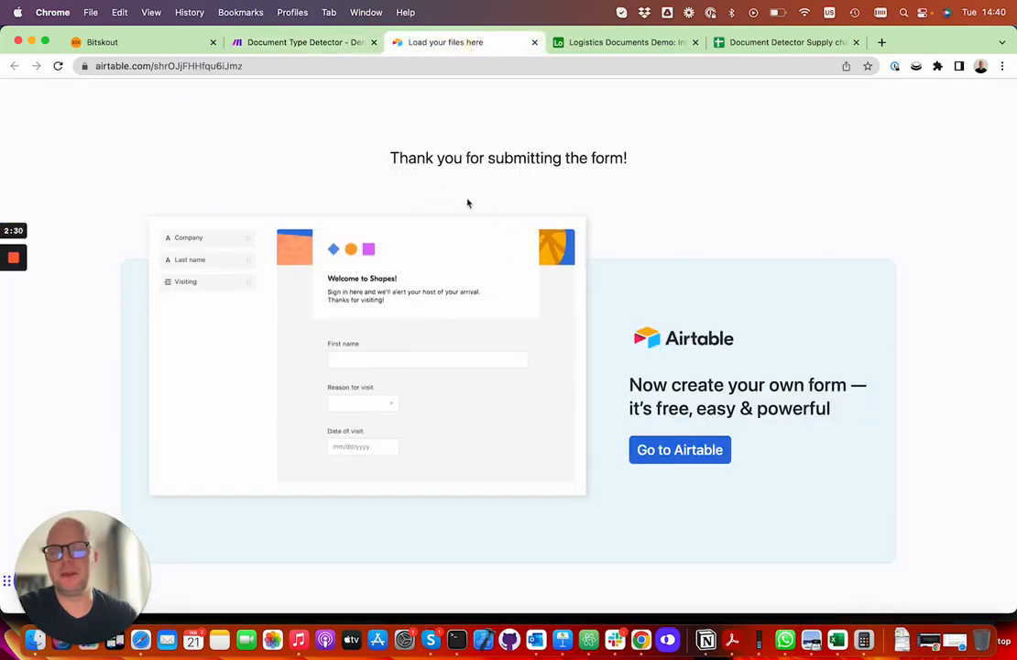
left_click(331, 43)
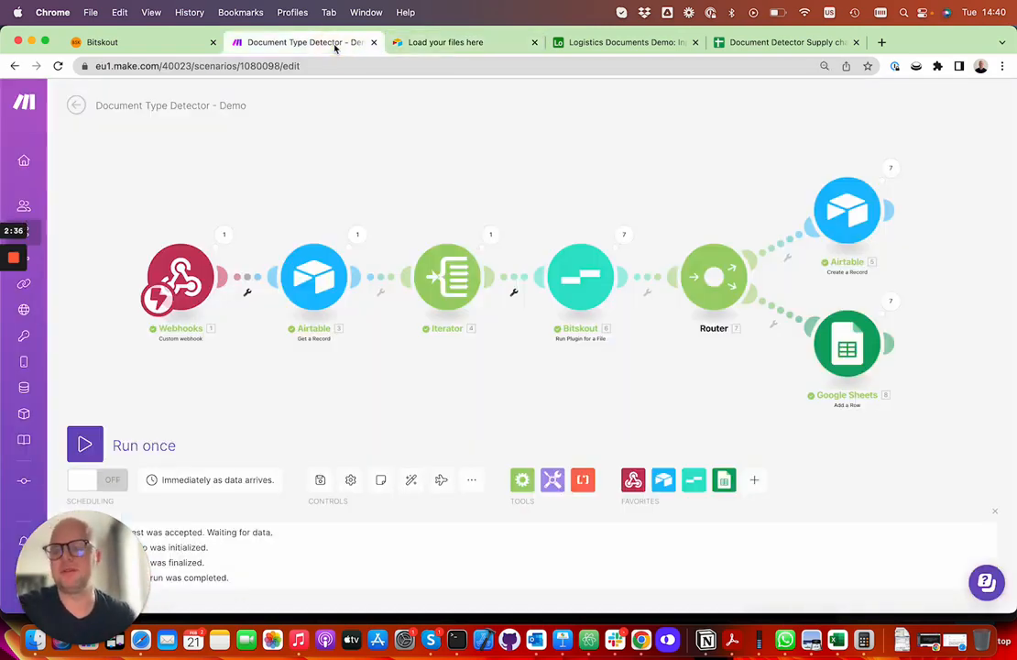
left_click(315, 282)
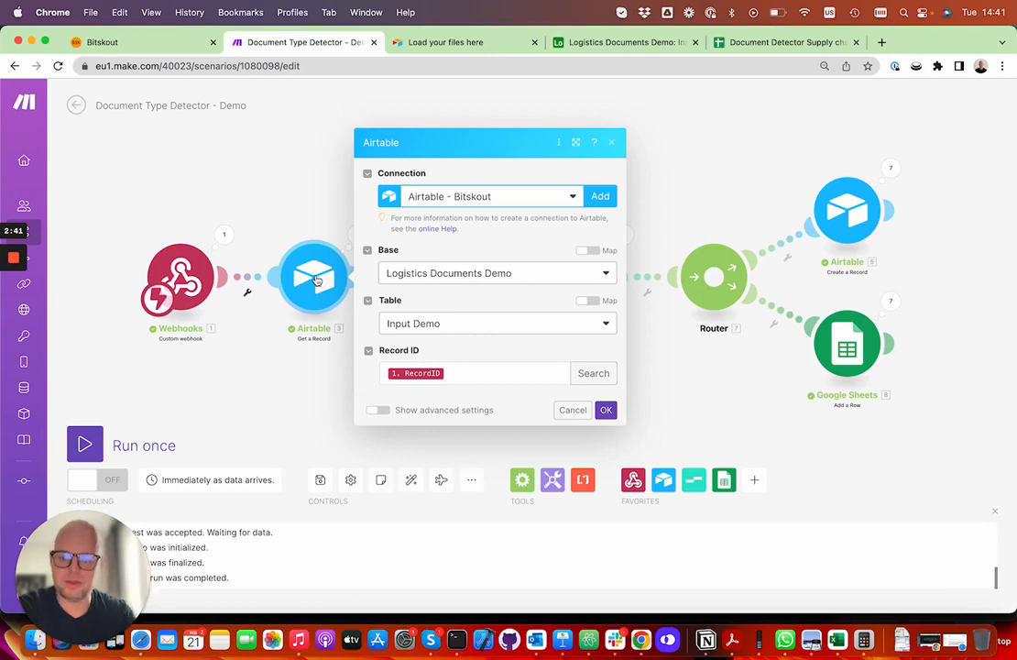
left_click(454, 372)
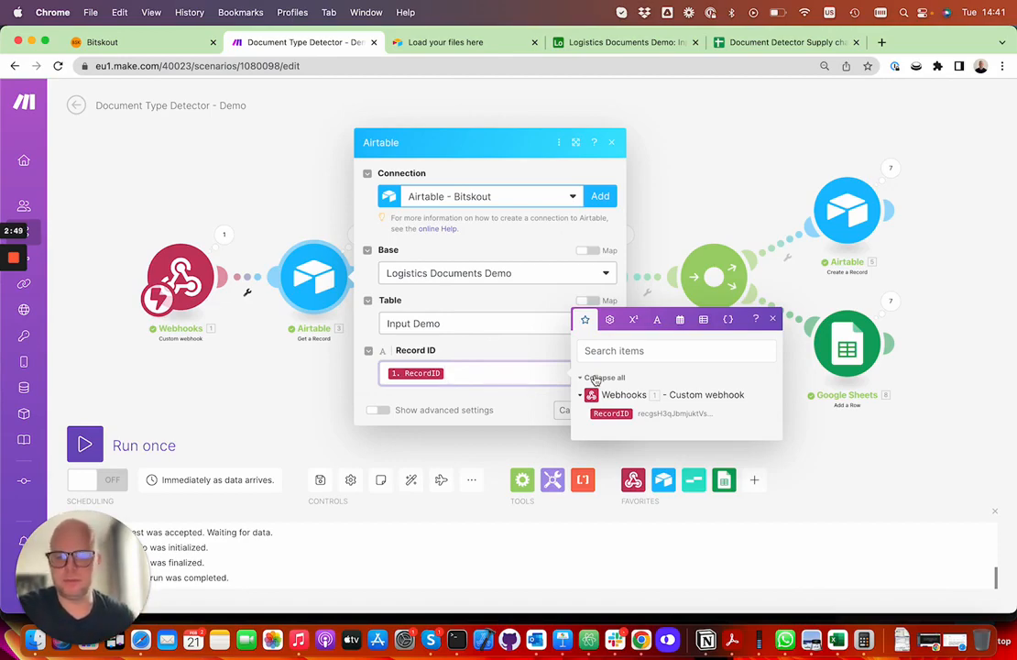
left_click(773, 319)
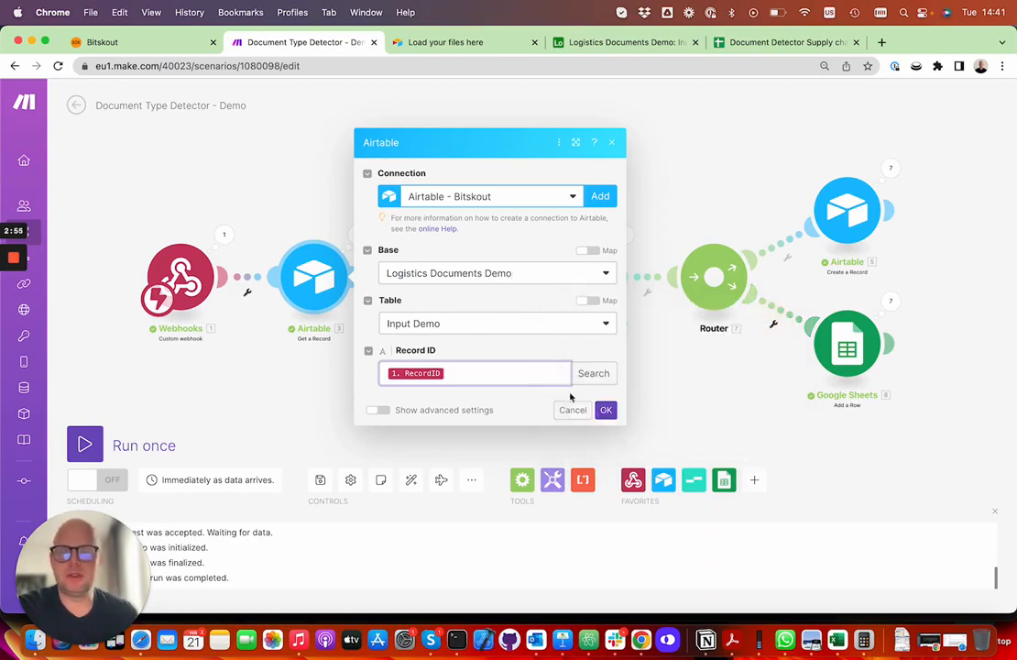
left_click(609, 410)
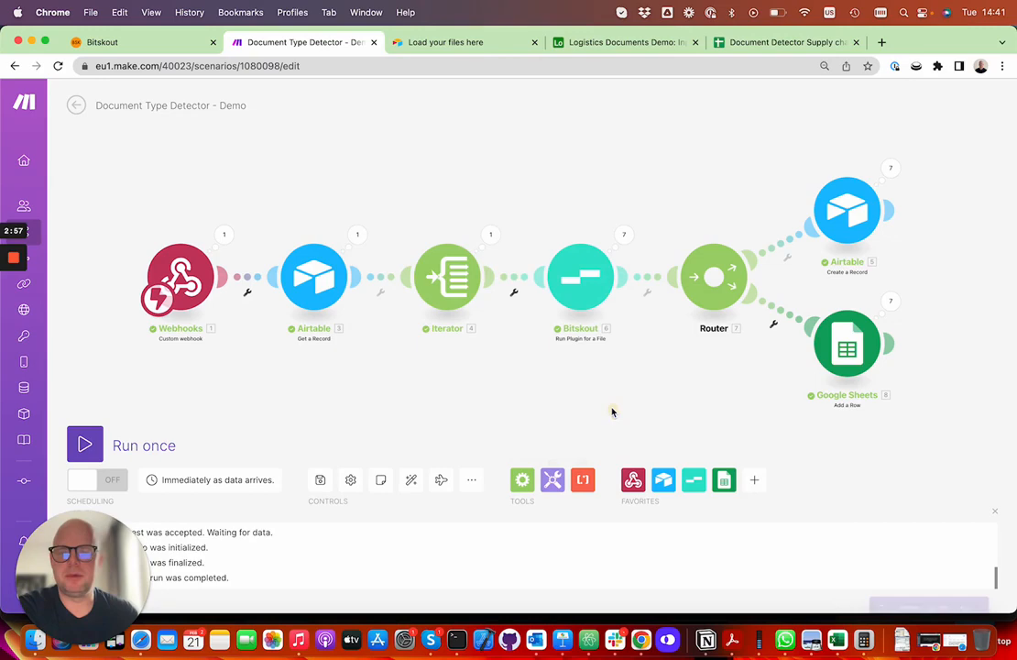
- Inspect the array mapping in the Iterator module
left_click(446, 284)
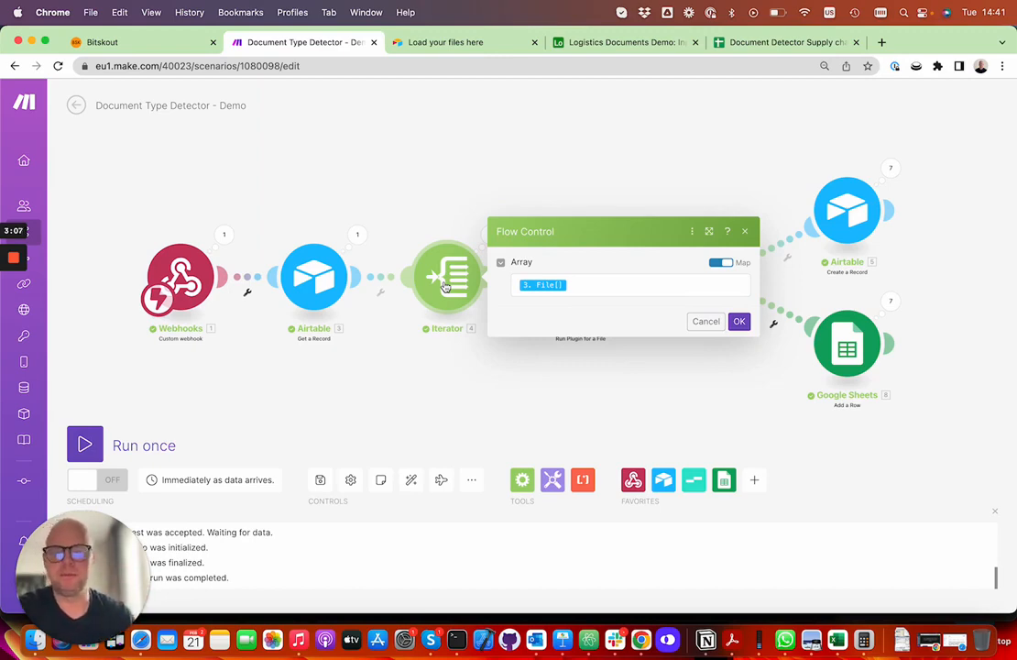
left_click(585, 287)
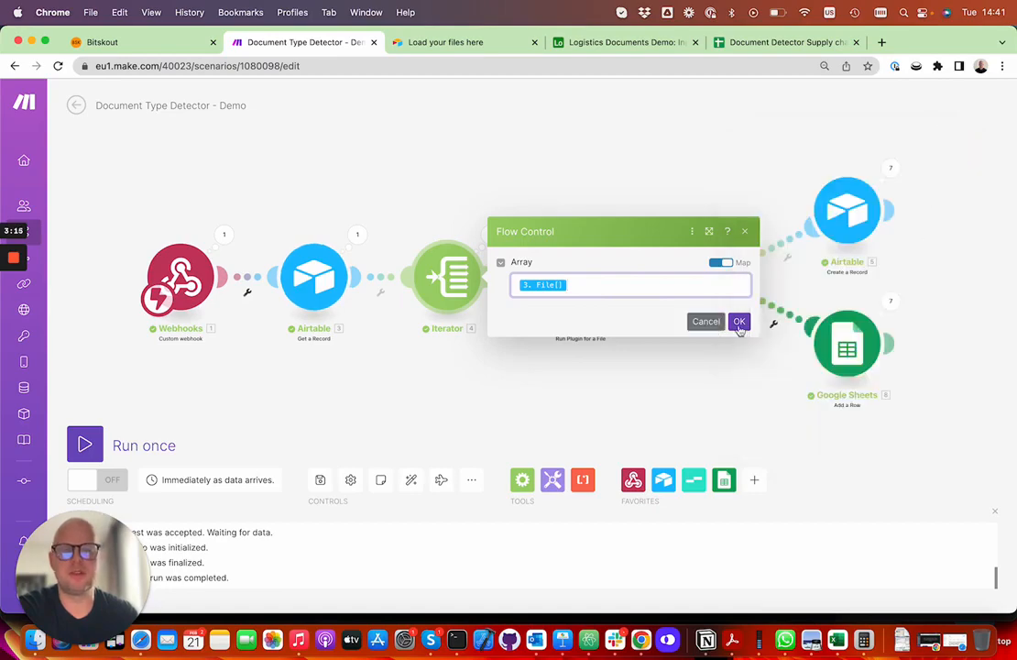
left_click(739, 321)
- Inspect the Bitskout Run Plugin for a File module's workflow and the source of its file link
left_click(585, 286)
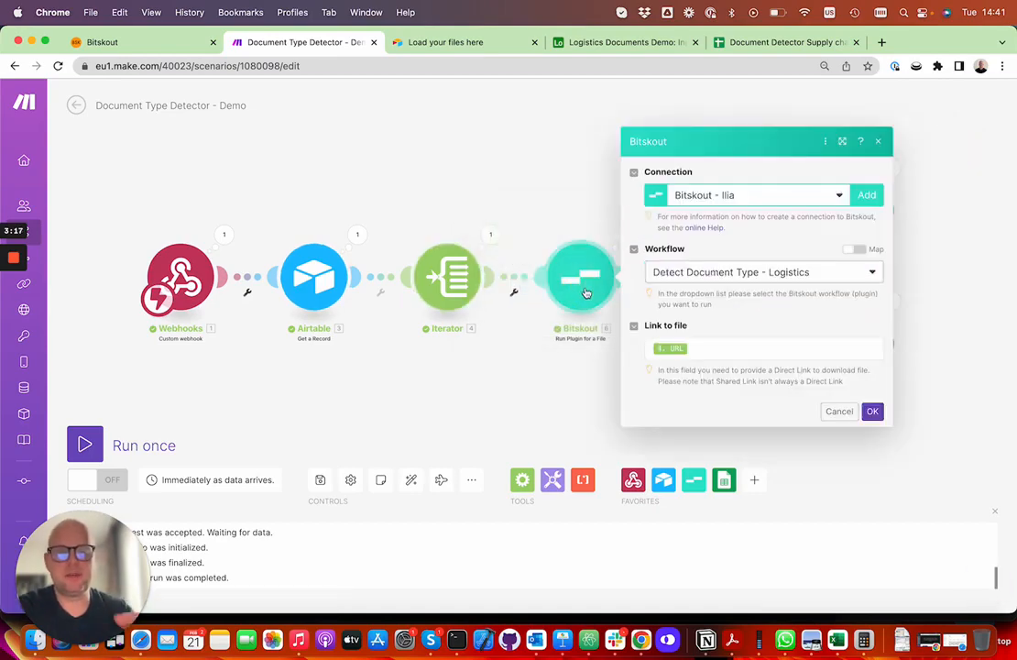
left_click(739, 351)
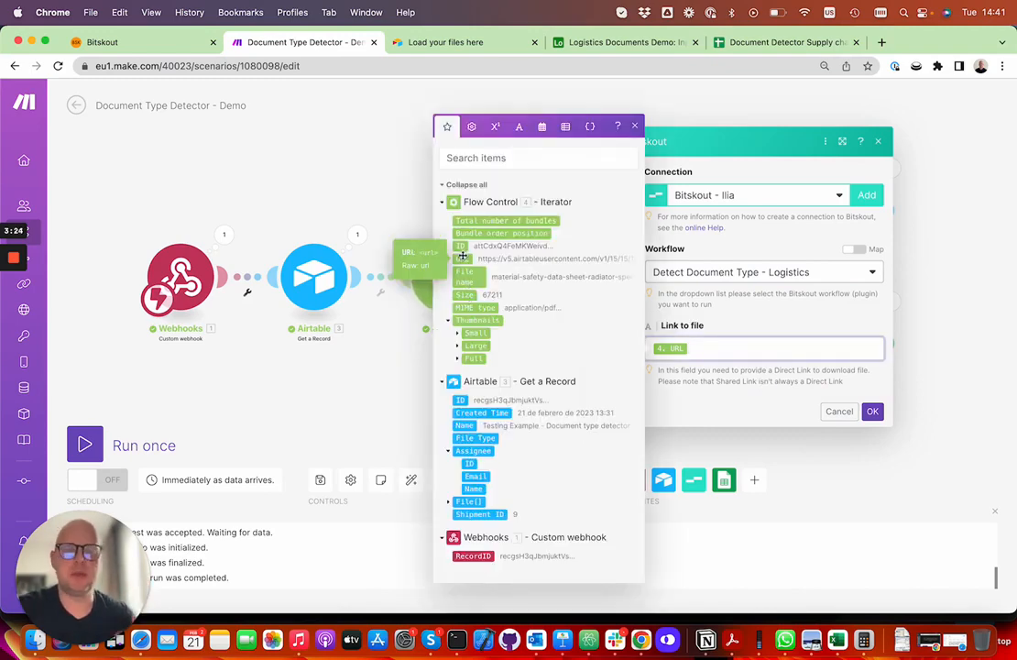
left_click(635, 131)
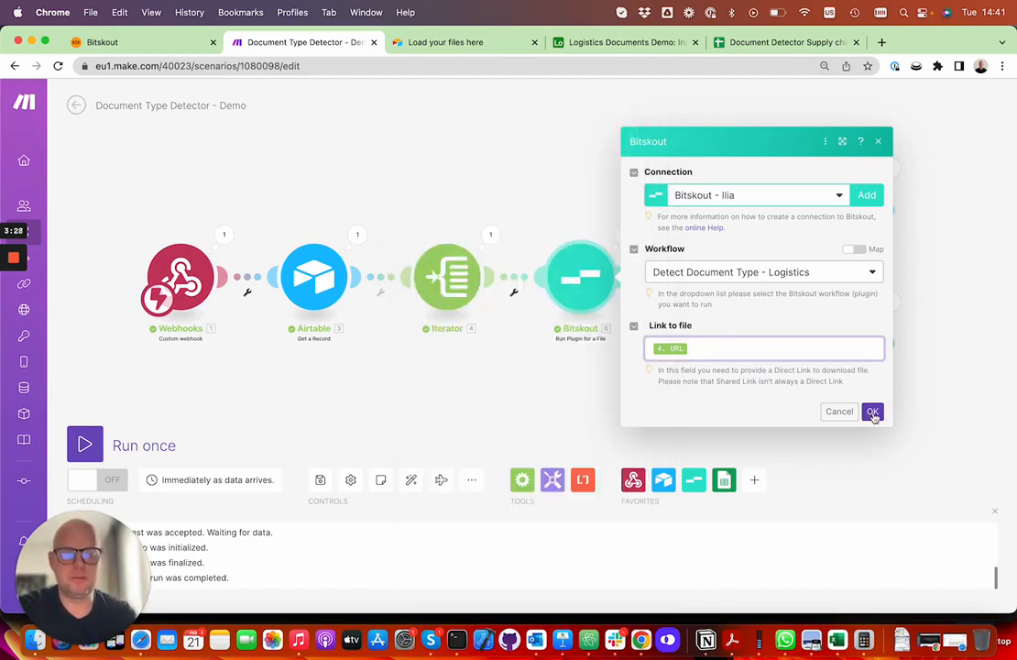
left_click(871, 411)
- Inspect the Name and File Type mappings in the Airtable Create a Record module and close its settings
left_click(851, 217)
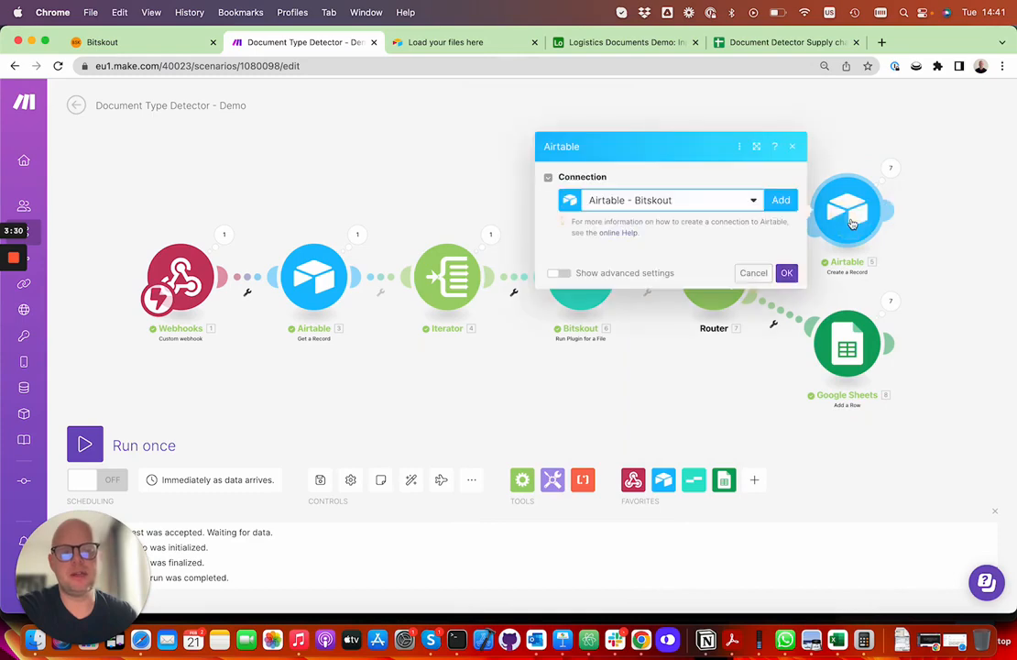
left_click(667, 349)
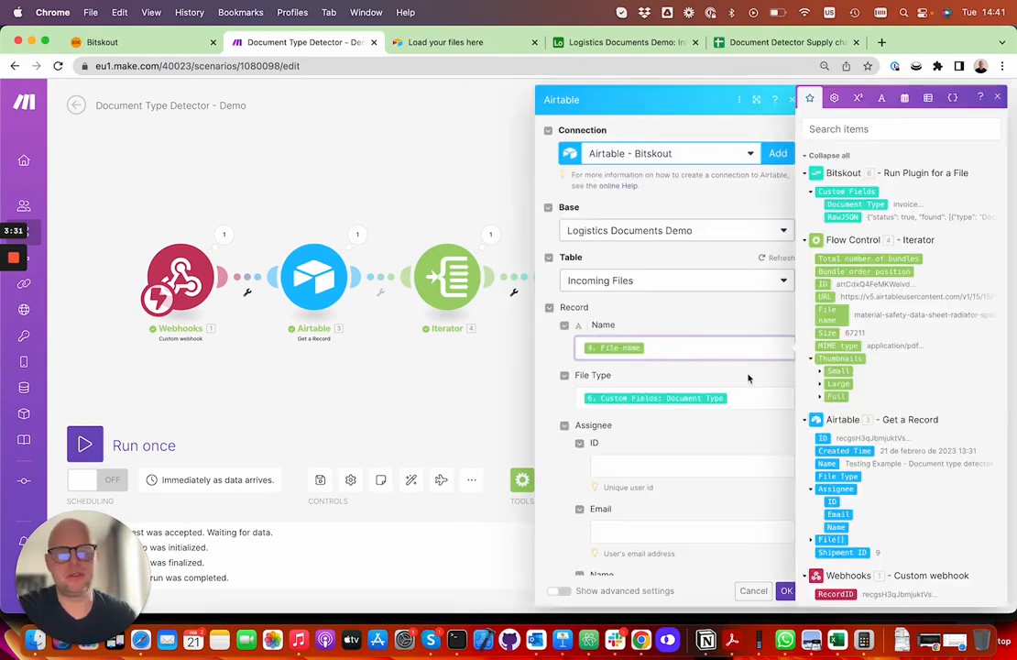
left_click(750, 398)
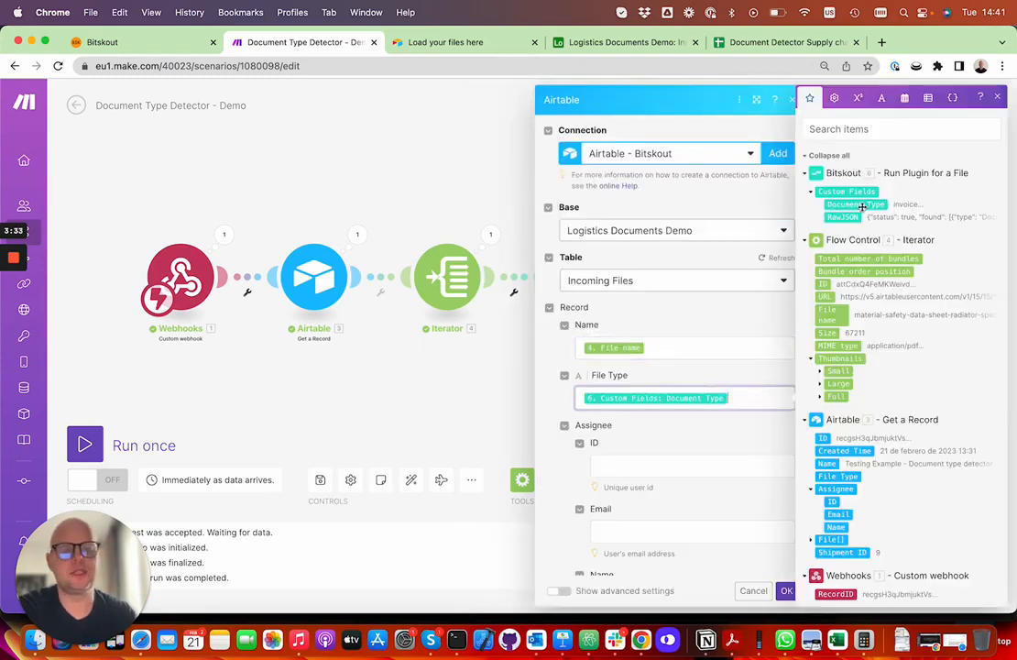
left_click(998, 97)
left_click(794, 100)
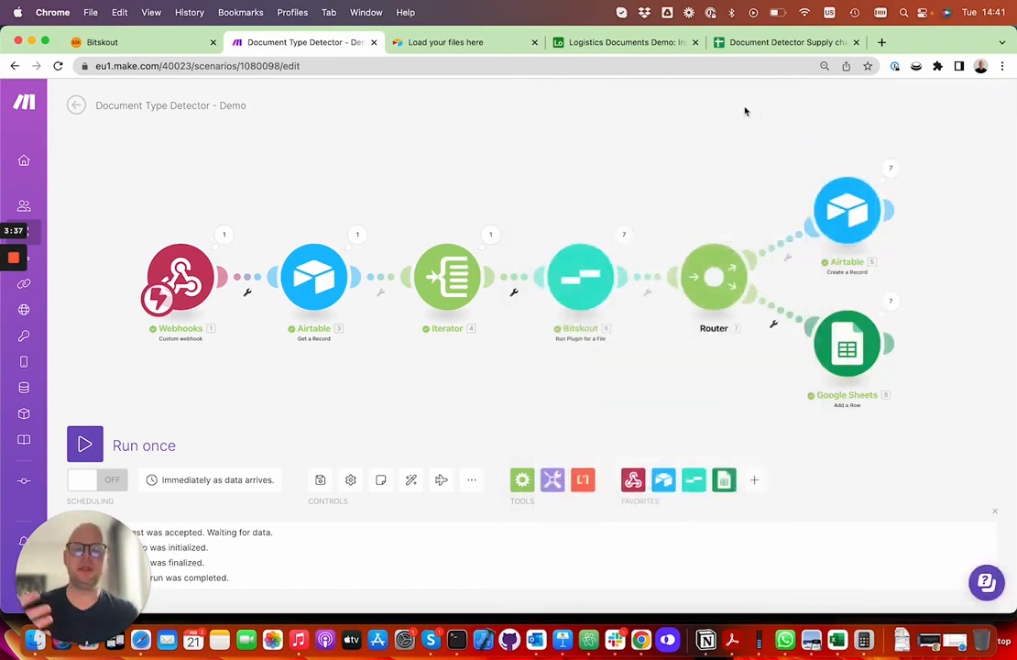
- Switch to the Logistics Documents Demo base in Airtable and view the Incoming Files table
left_click(612, 42)
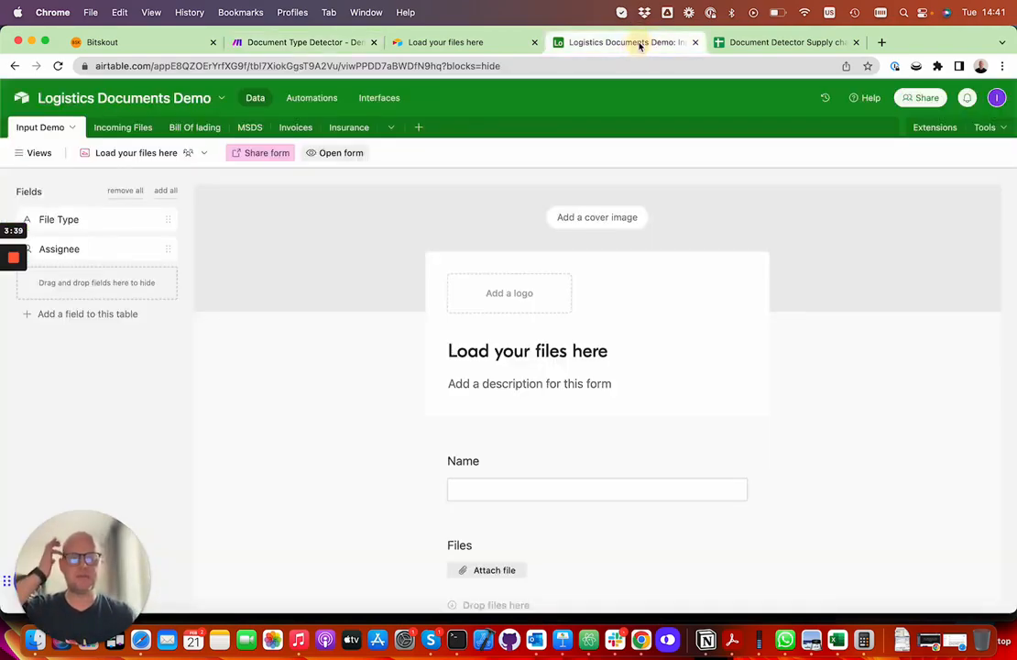
left_click(181, 128)
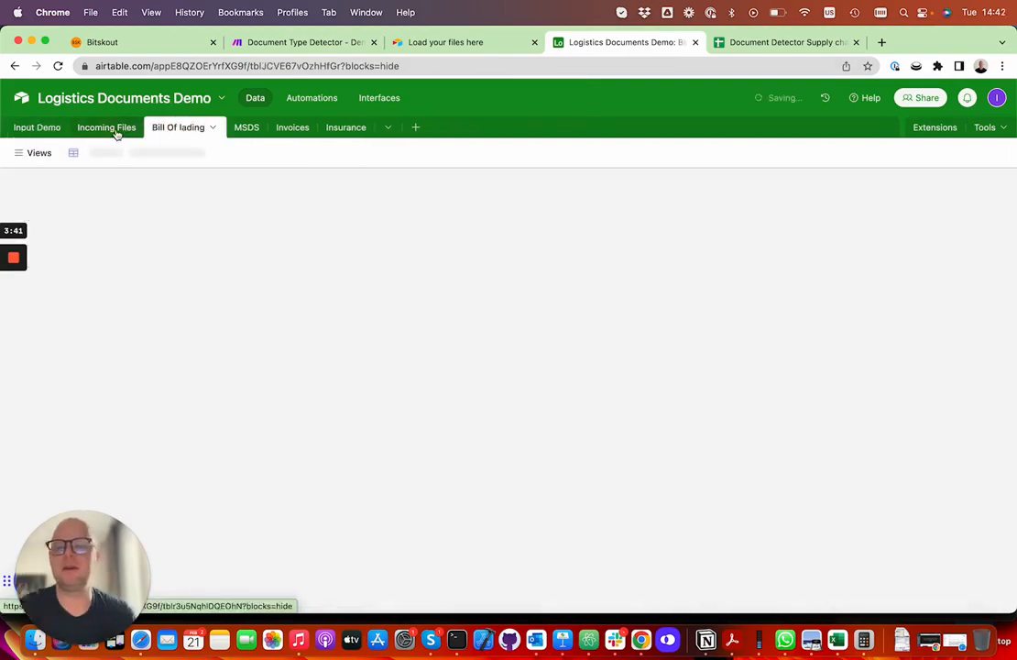
left_click(116, 130)
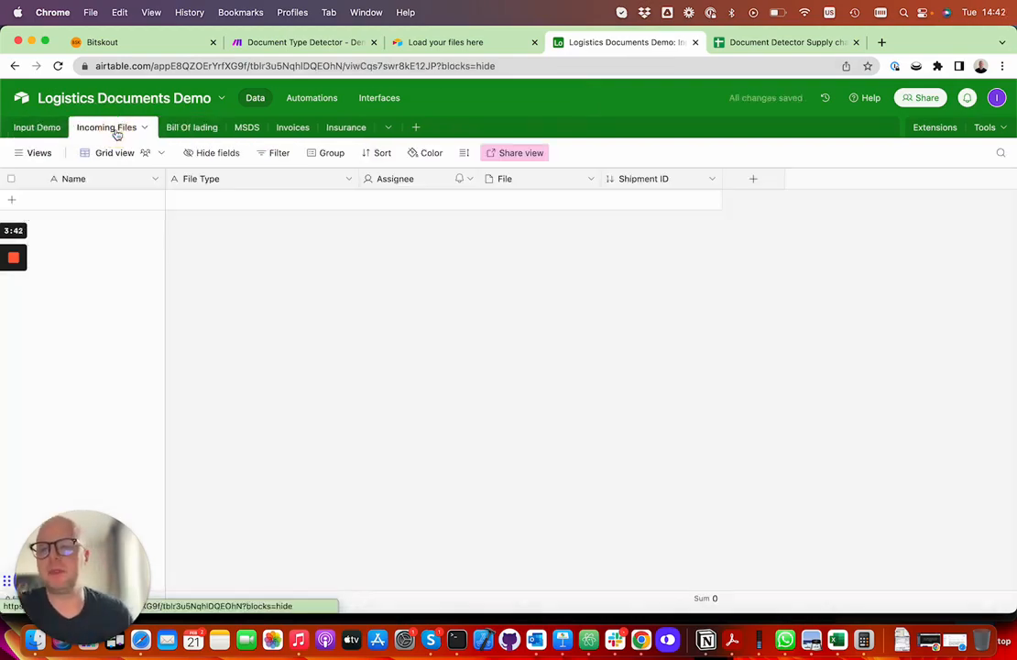
- Examine the shipment data columns of the Bill Of lading table, from the BL number to the port of discharge
left_click(181, 130)
scroll(356, 306, "right", 5)
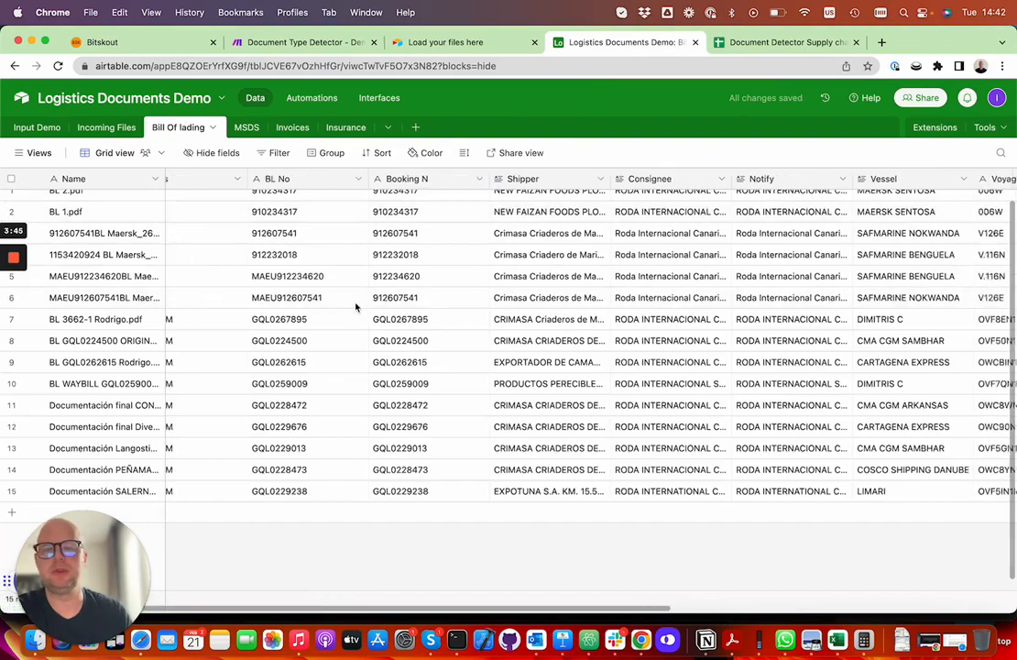
scroll(356, 308, "right", 3)
scroll(351, 297, "left", 8)
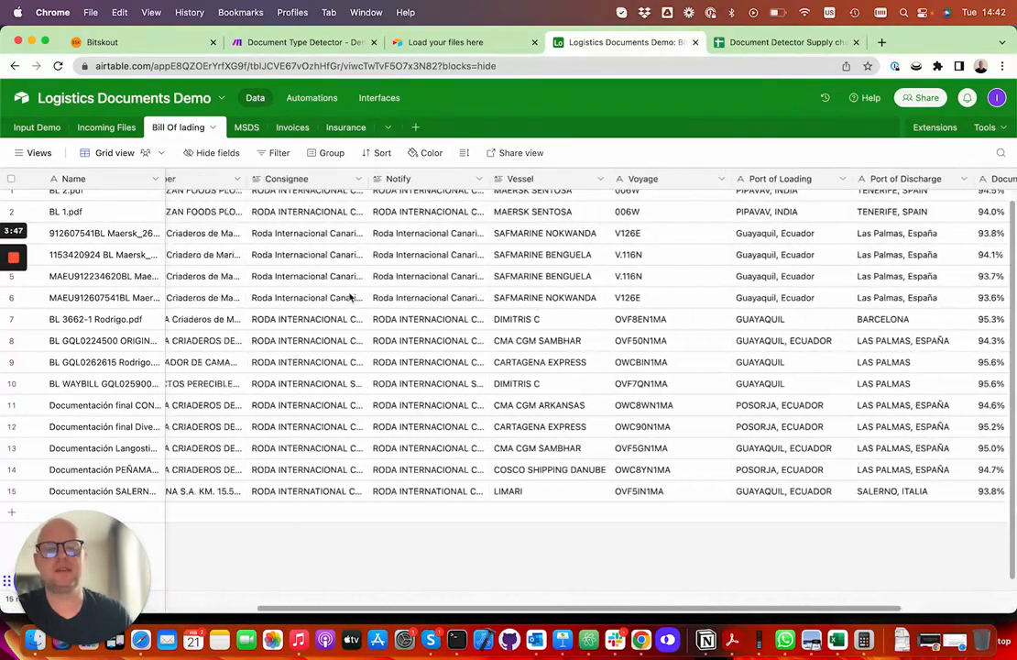
- Review the Input Demo table's file upload form and the Incoming Files table
left_click(46, 129)
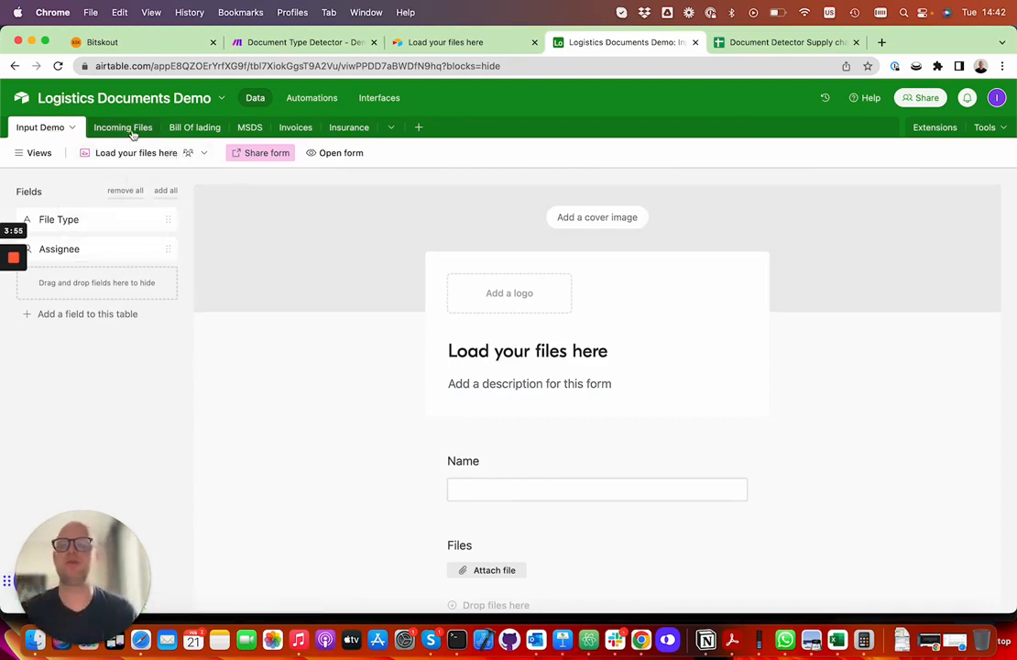
left_click(129, 128)
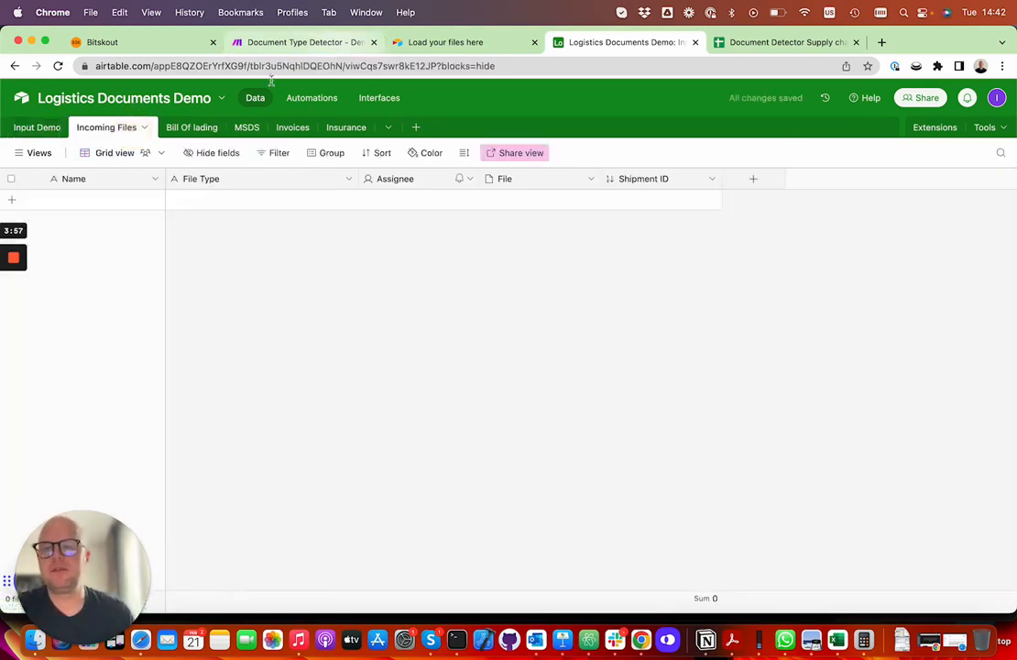
left_click(32, 128)
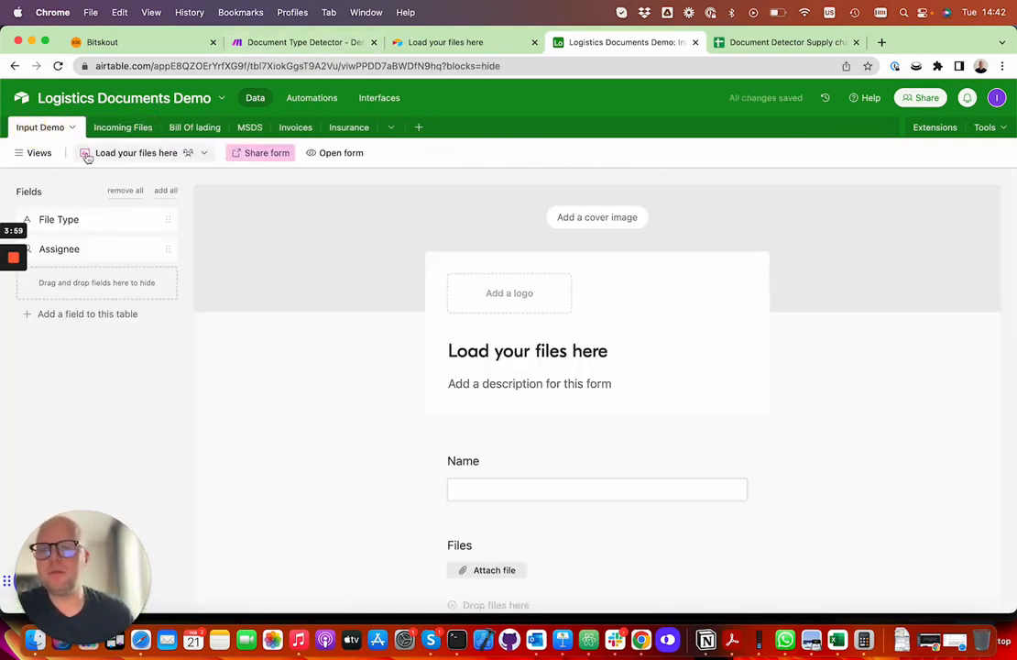
- Switch to the Document Type Detector - Demo scenario in Make and run it once on the existing queued bundles
left_click(284, 42)
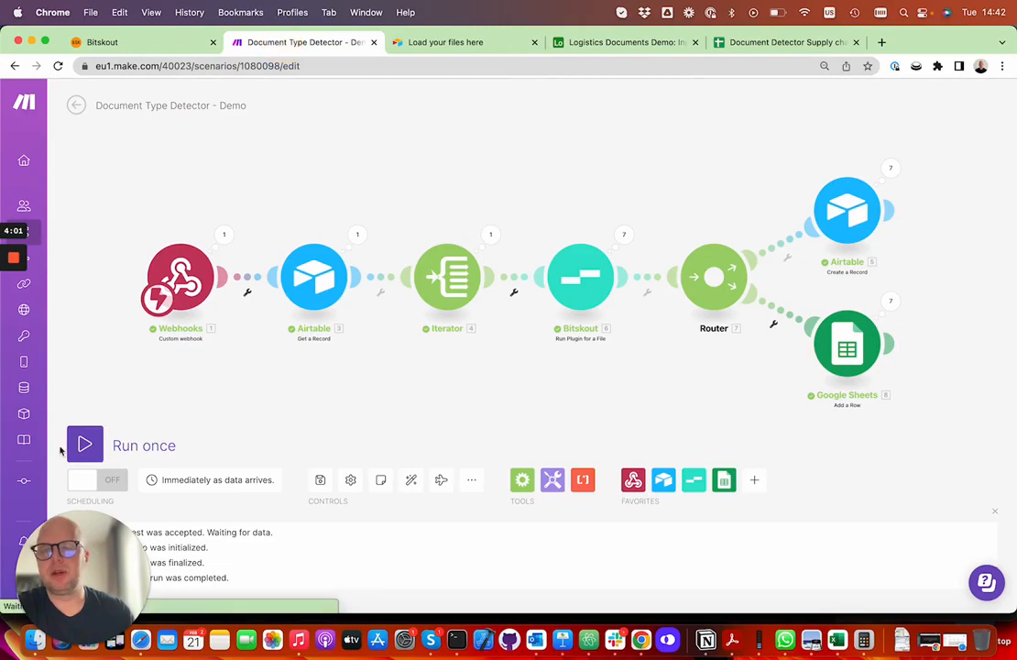
left_click(87, 444)
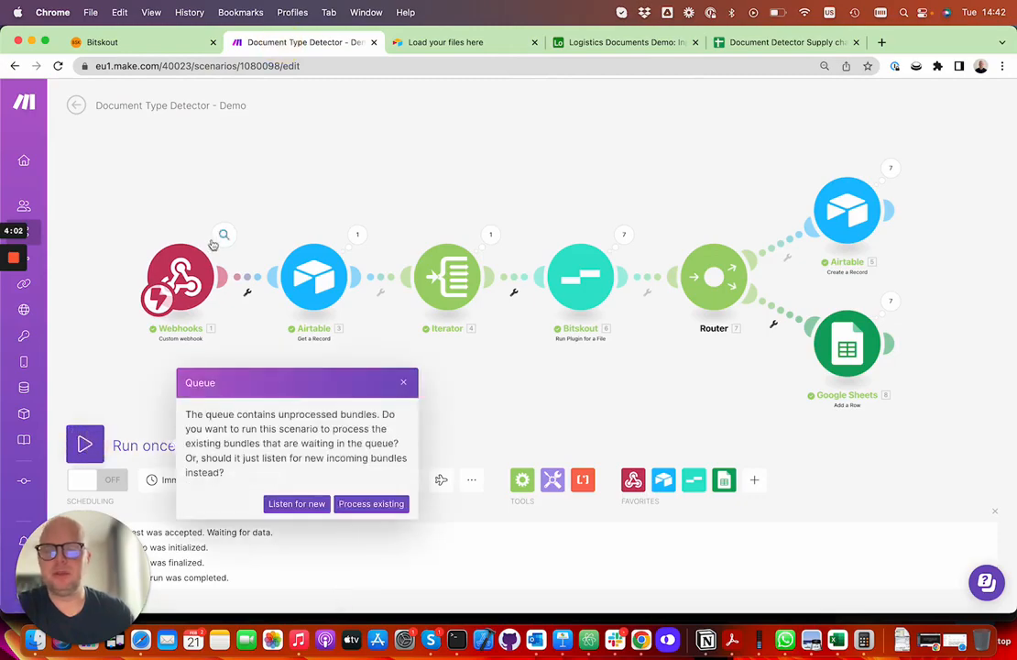
left_click(373, 502)
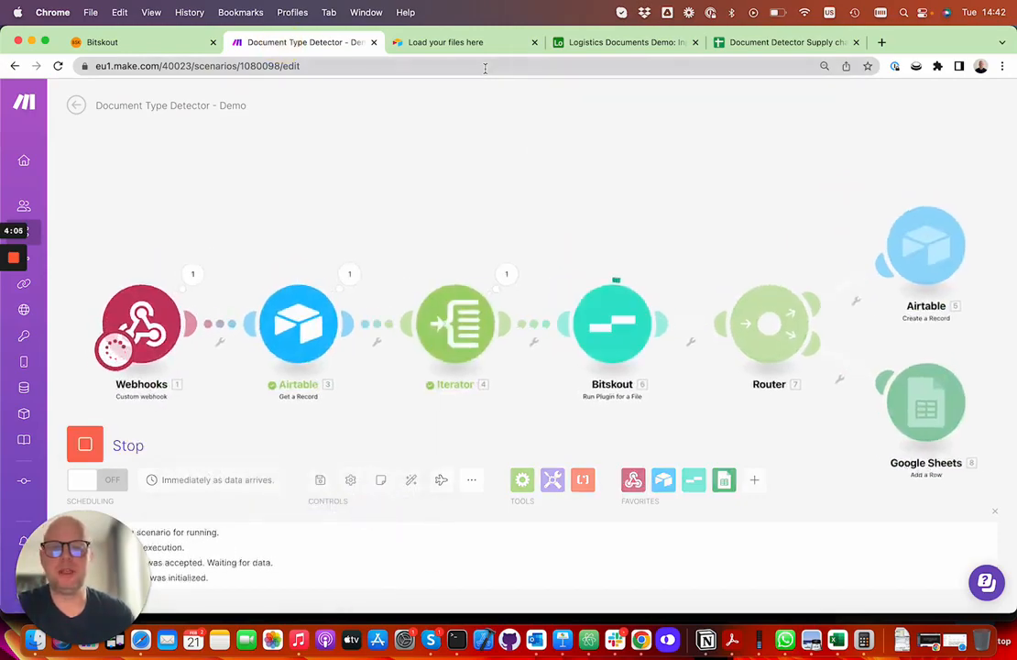
- Return to the Incoming Files table in Airtable, preview the 2.pdf attachment of the first record and close the preview
left_click(610, 44)
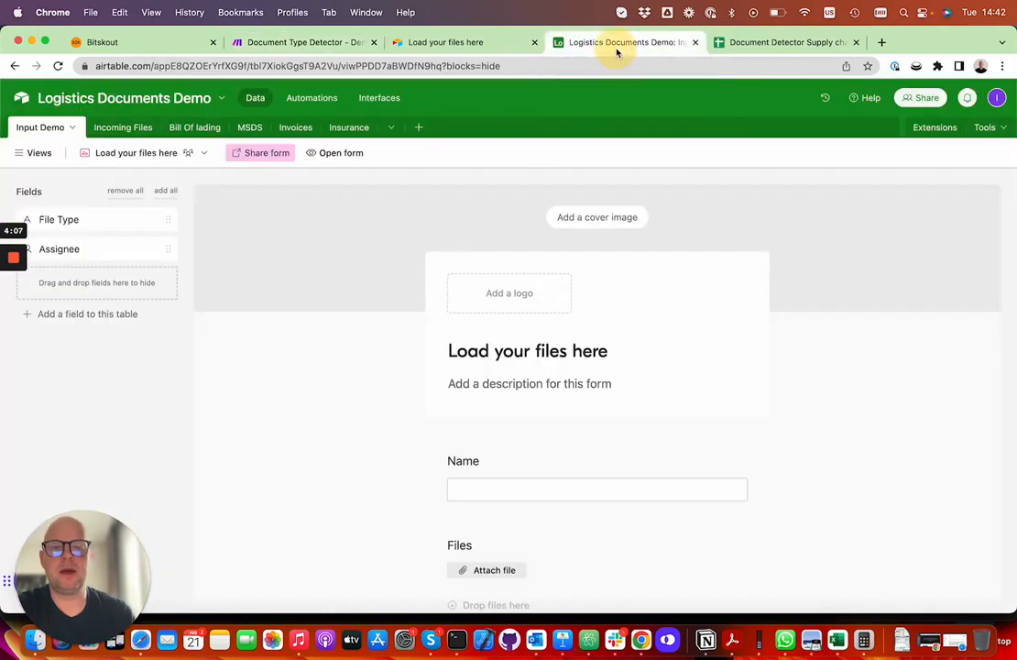
left_click(137, 128)
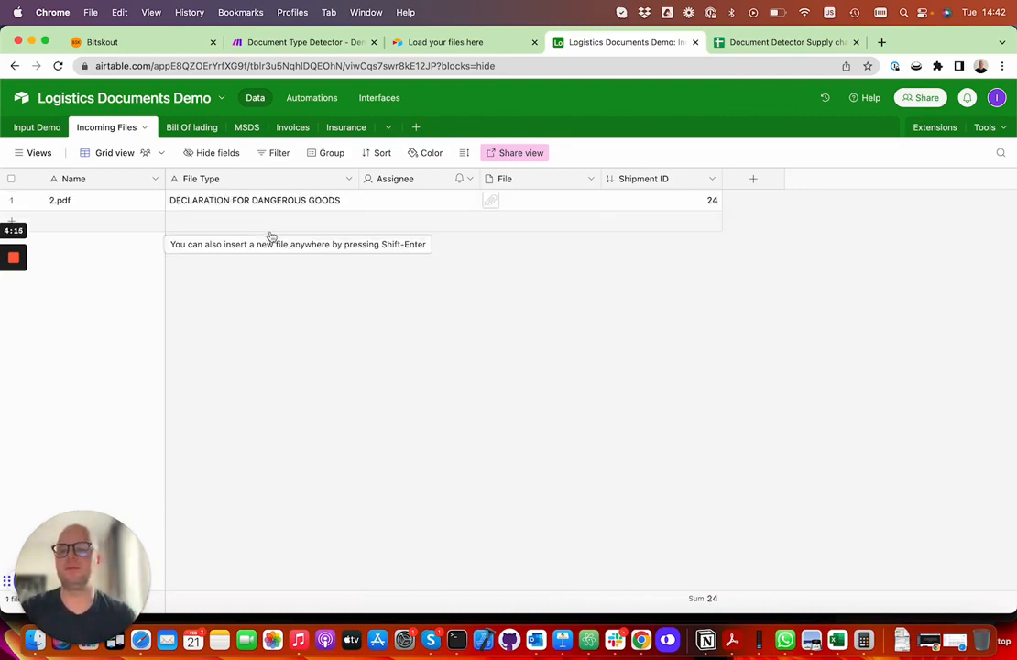
left_click(490, 203)
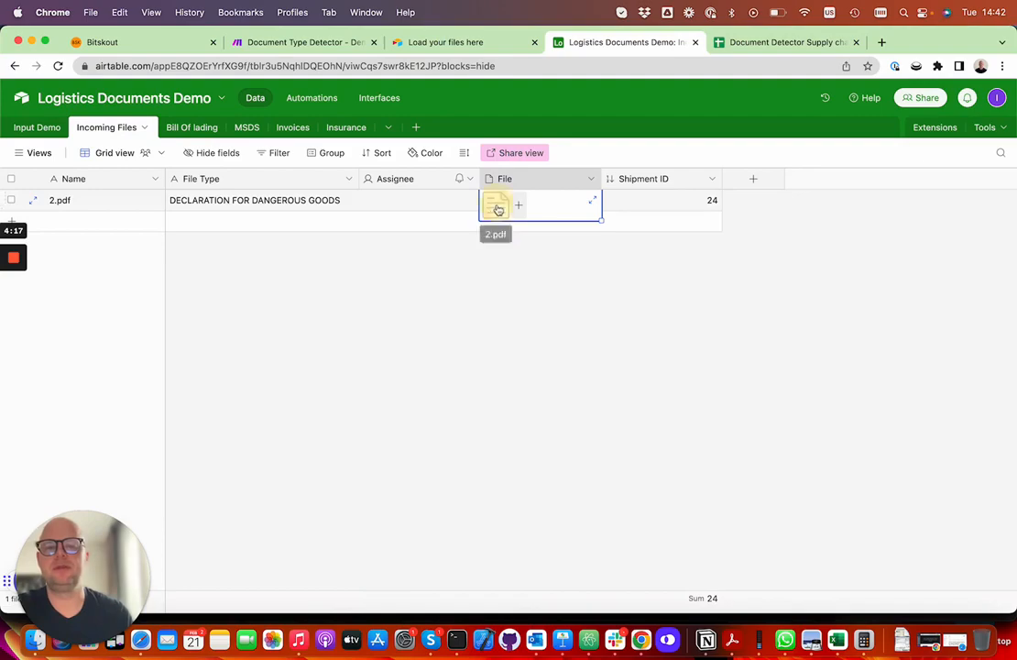
left_click(495, 205)
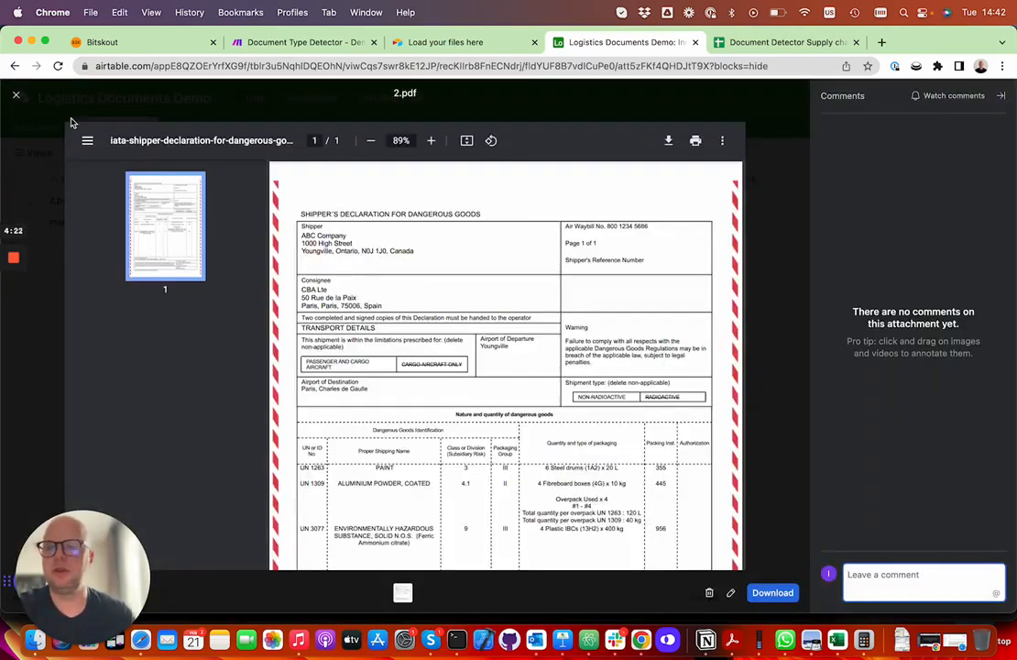
left_click(16, 95)
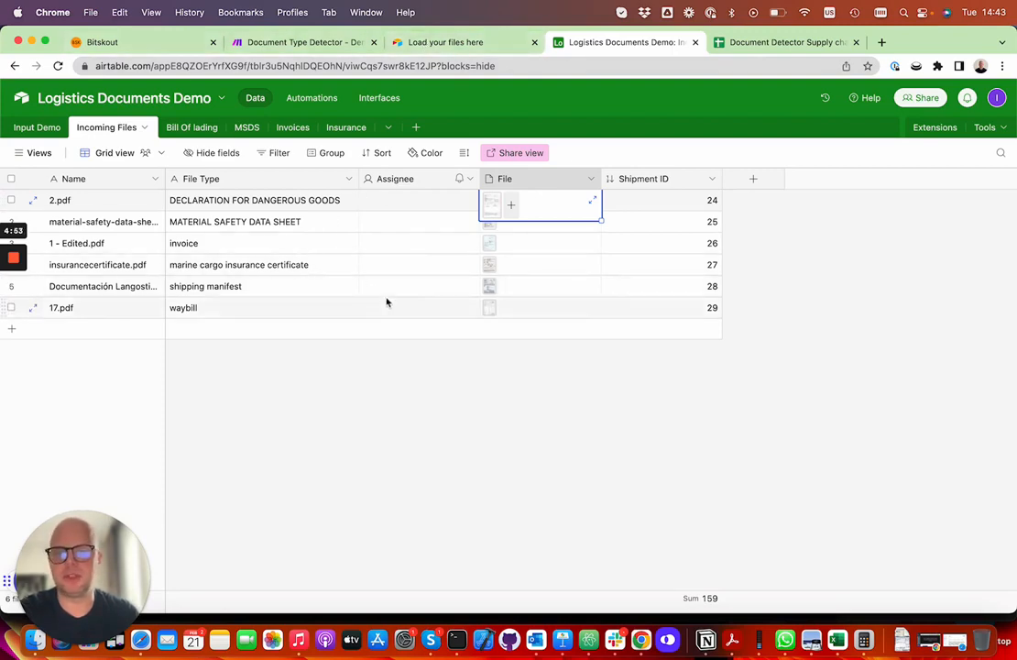
- Check the scenario run in Make and compare it with the file types recorded in Airtable's Incoming Files table
left_click(322, 41)
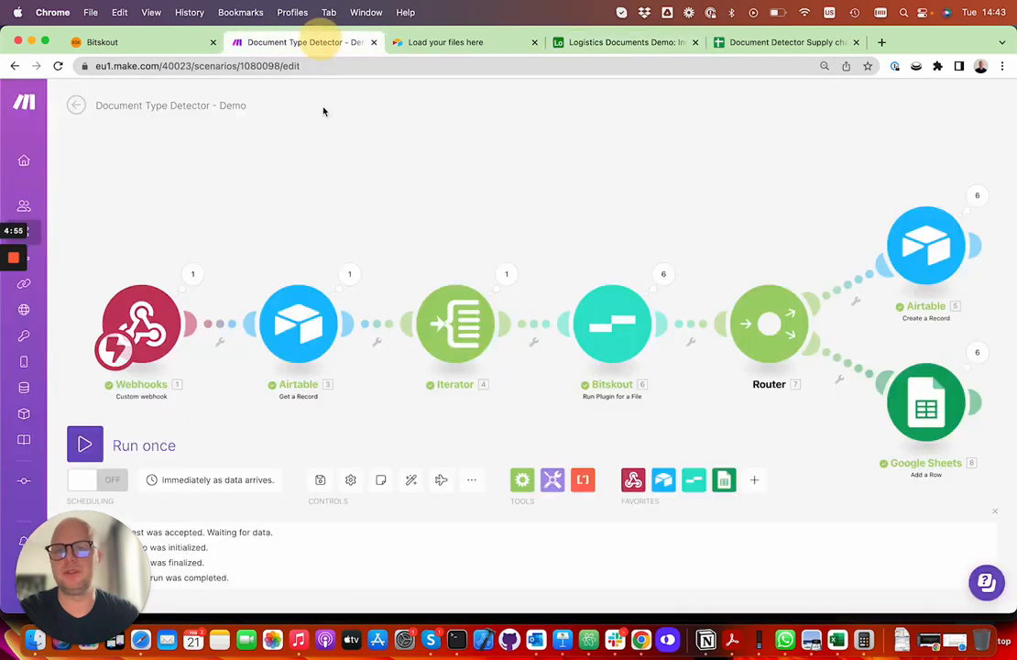
scroll(368, 290, "down", 2)
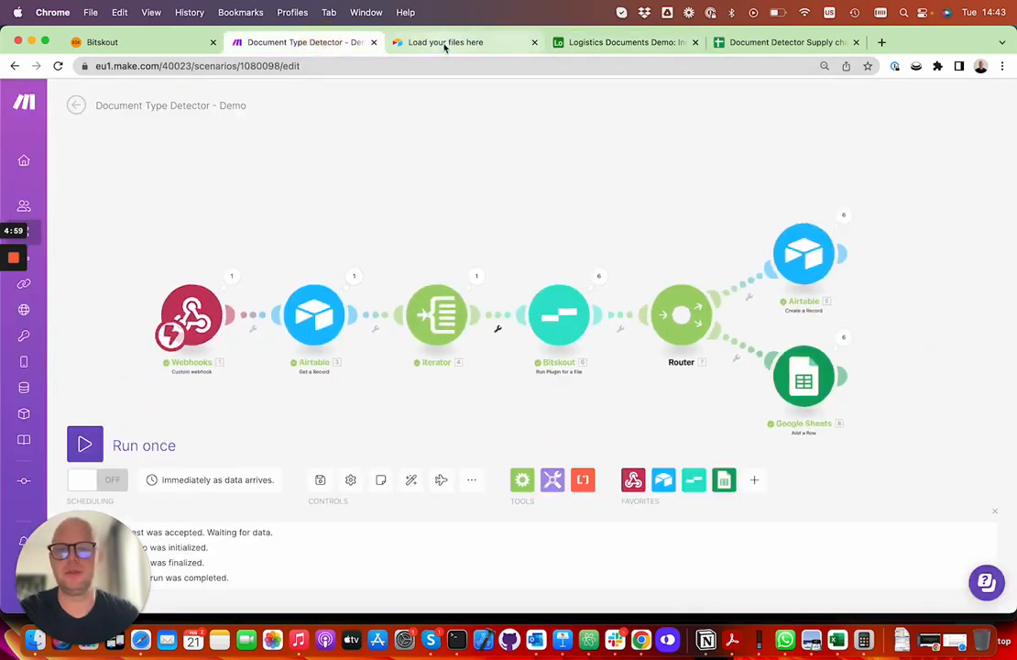
left_click(605, 42)
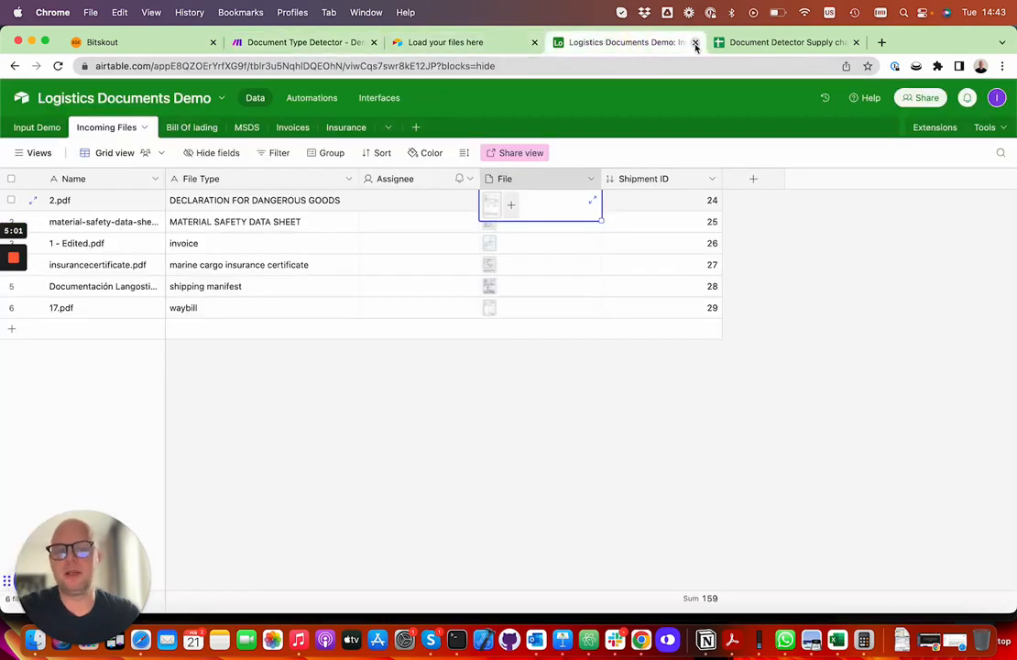
- Check the file name, document type and URL rows in the Document Detector Supply chain Google Sheet, and return to the Make scenario
left_click(786, 42)
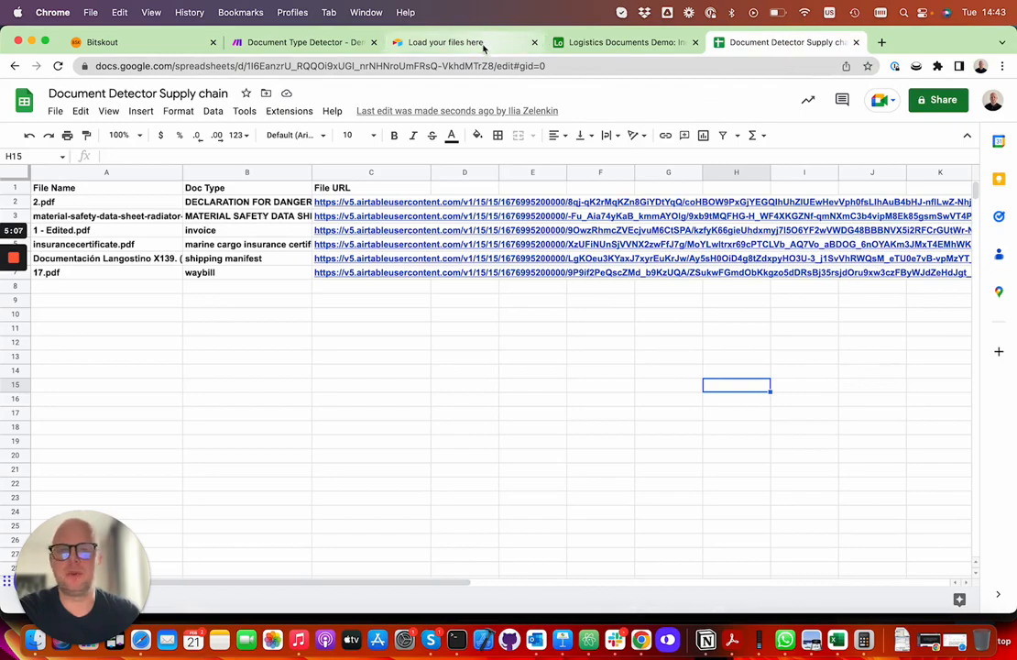
left_click(413, 45)
left_click(336, 42)
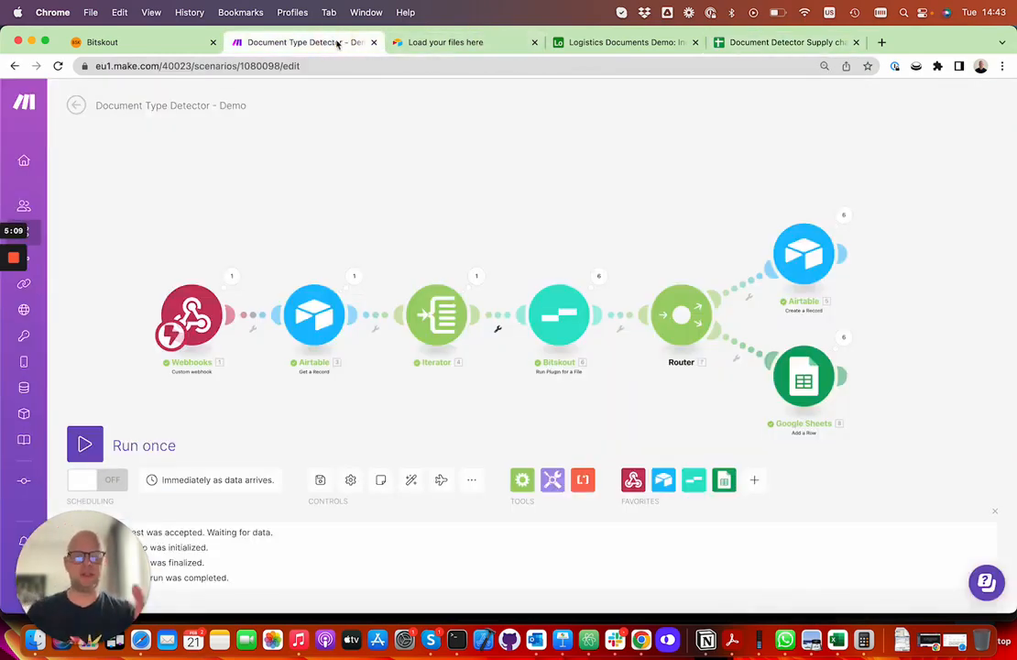